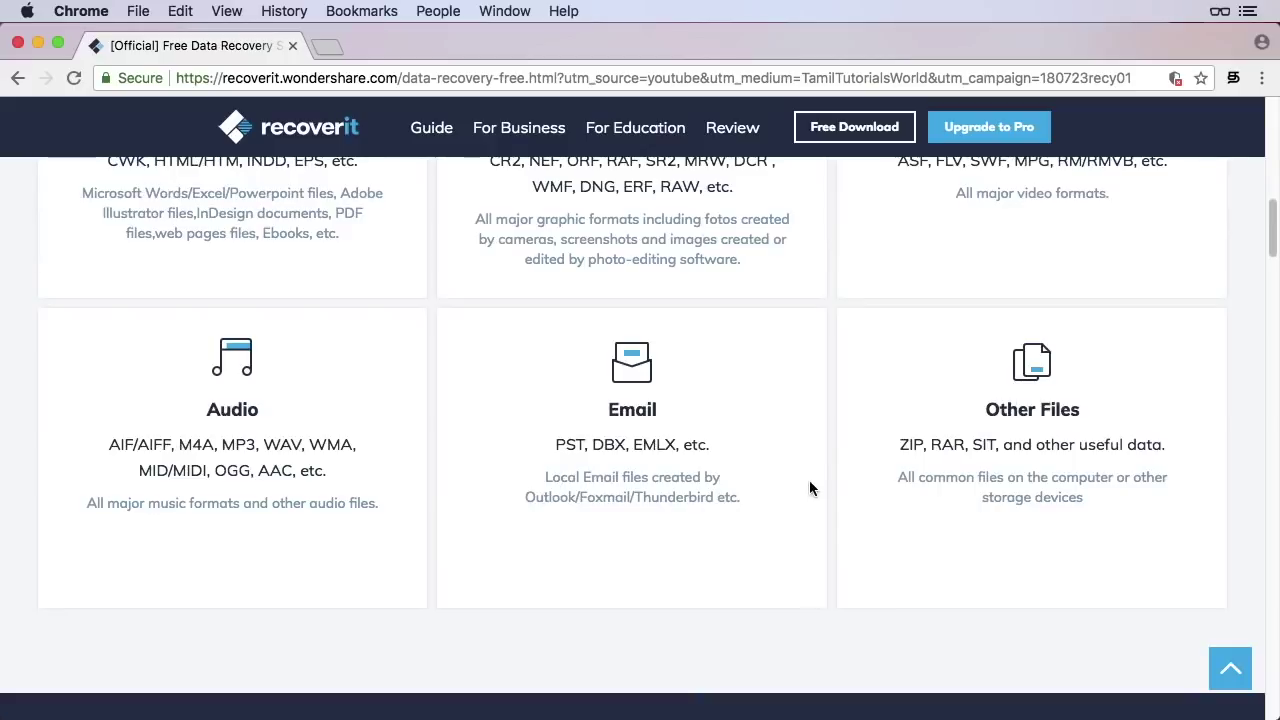
Scroll past the recovery scenarios to the storage devices list (Hard Drive, SSD, USB Drive), then back to the top
scroll(892, 446, down, 1)
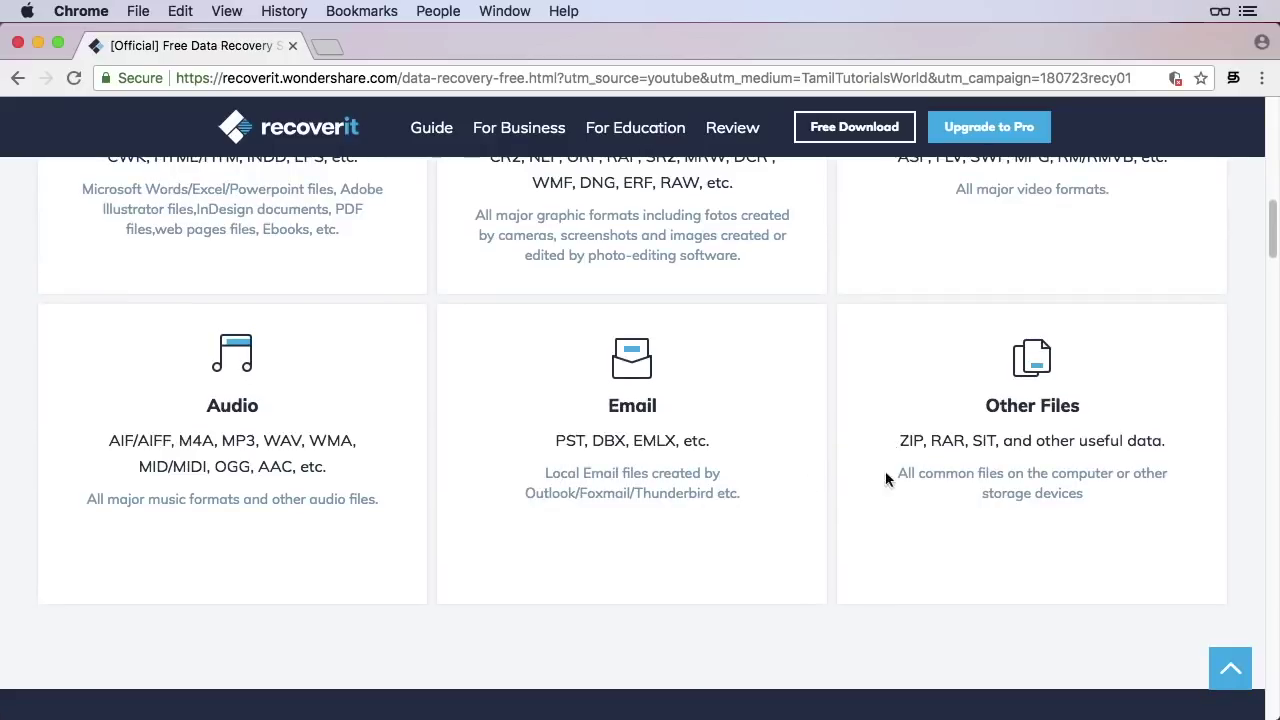
scroll(887, 475, down, 6)
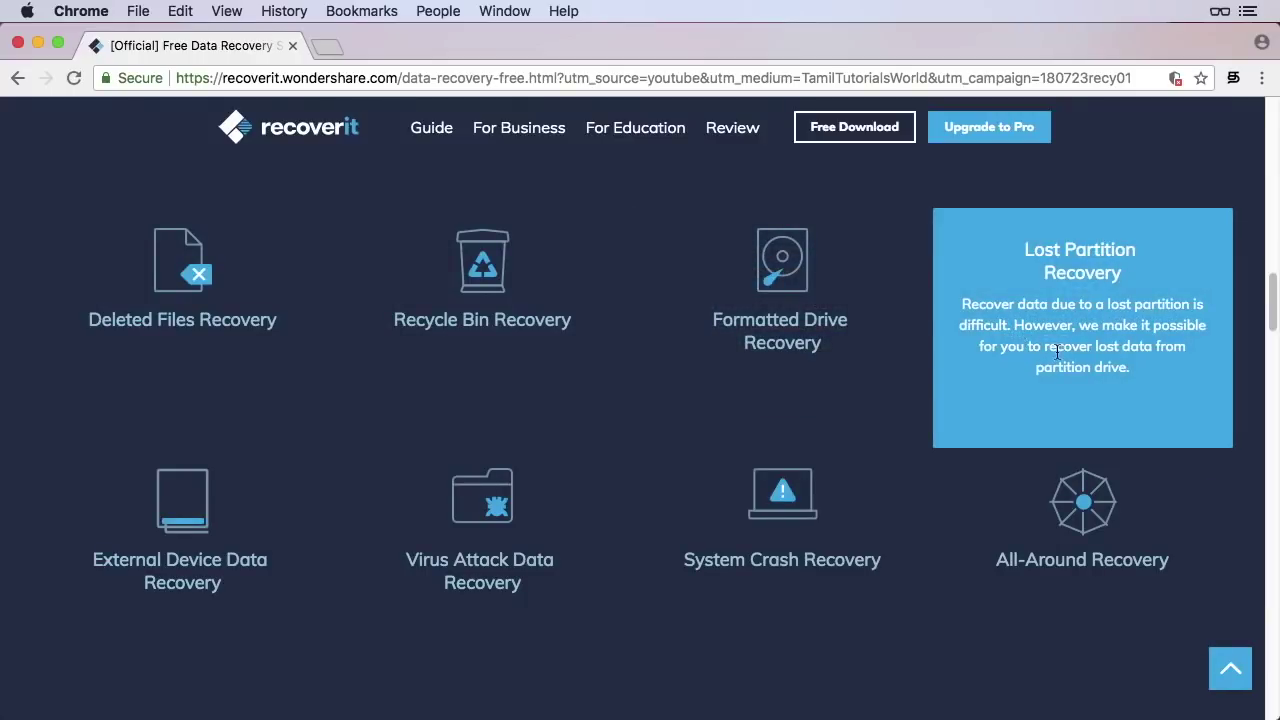
scroll(270, 410, down, 2)
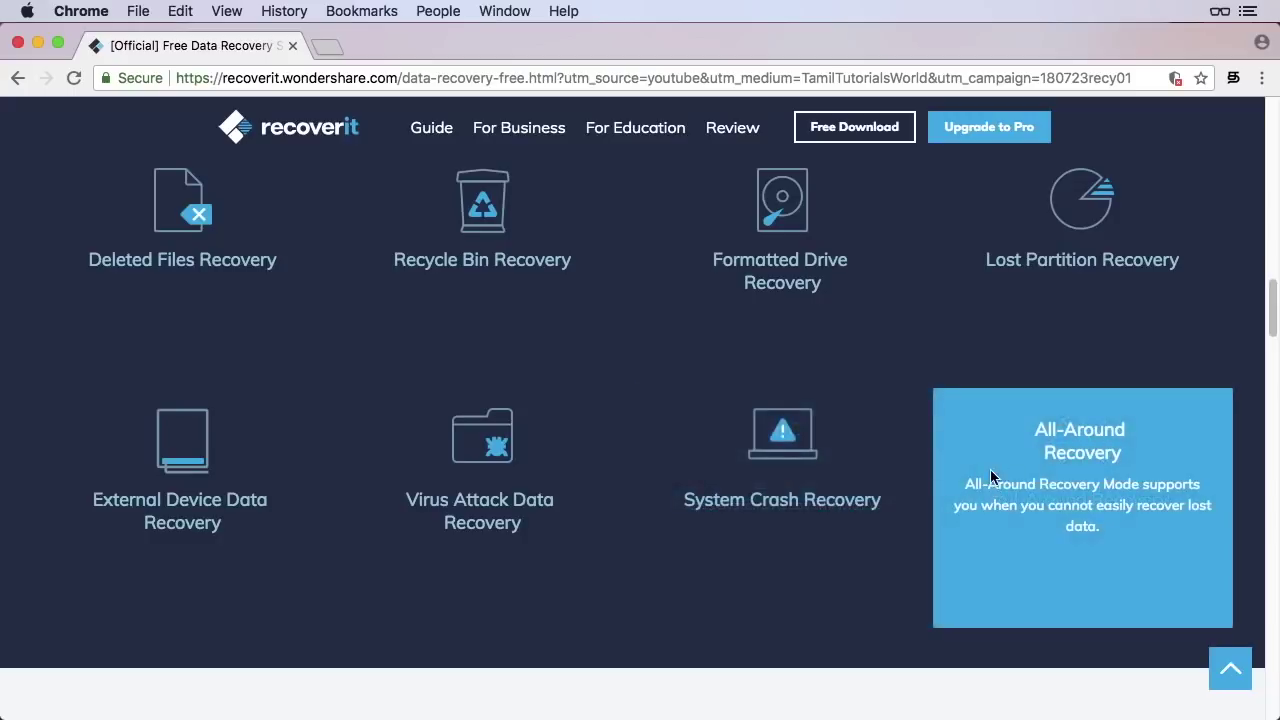
scroll(987, 470, down, 3)
scroll(987, 473, down, 5)
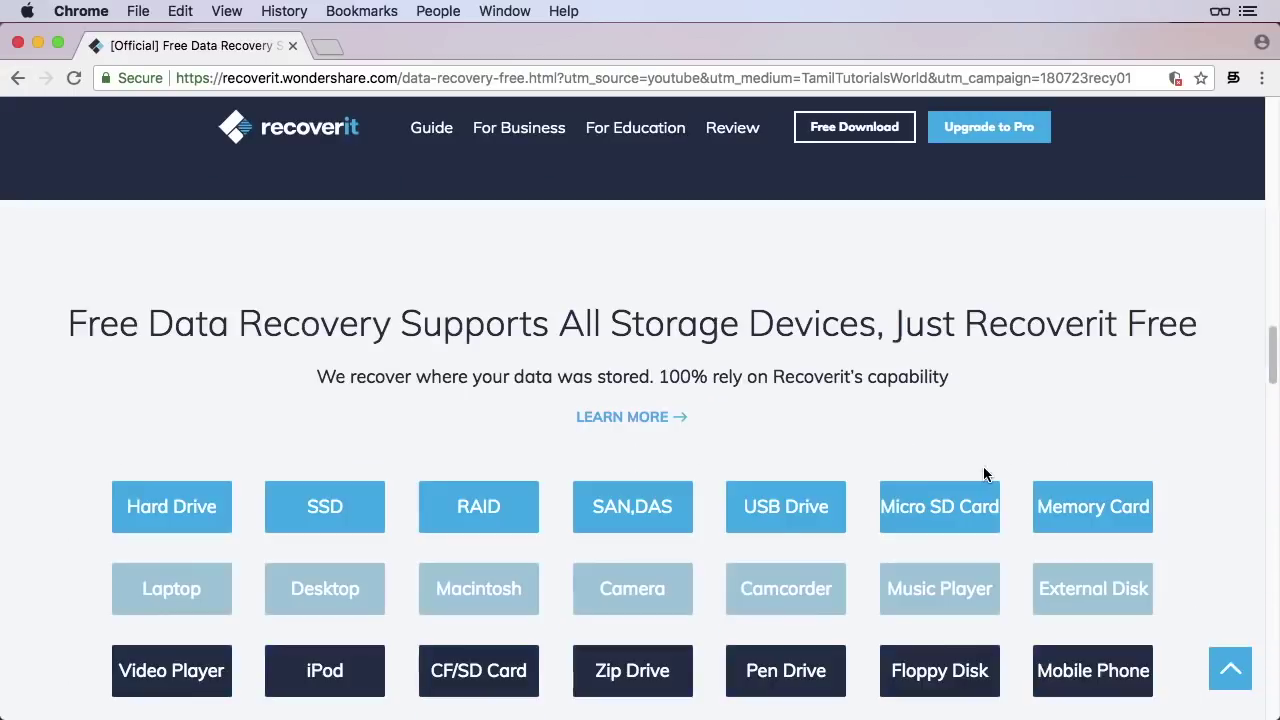
scroll(985, 474, down, 2)
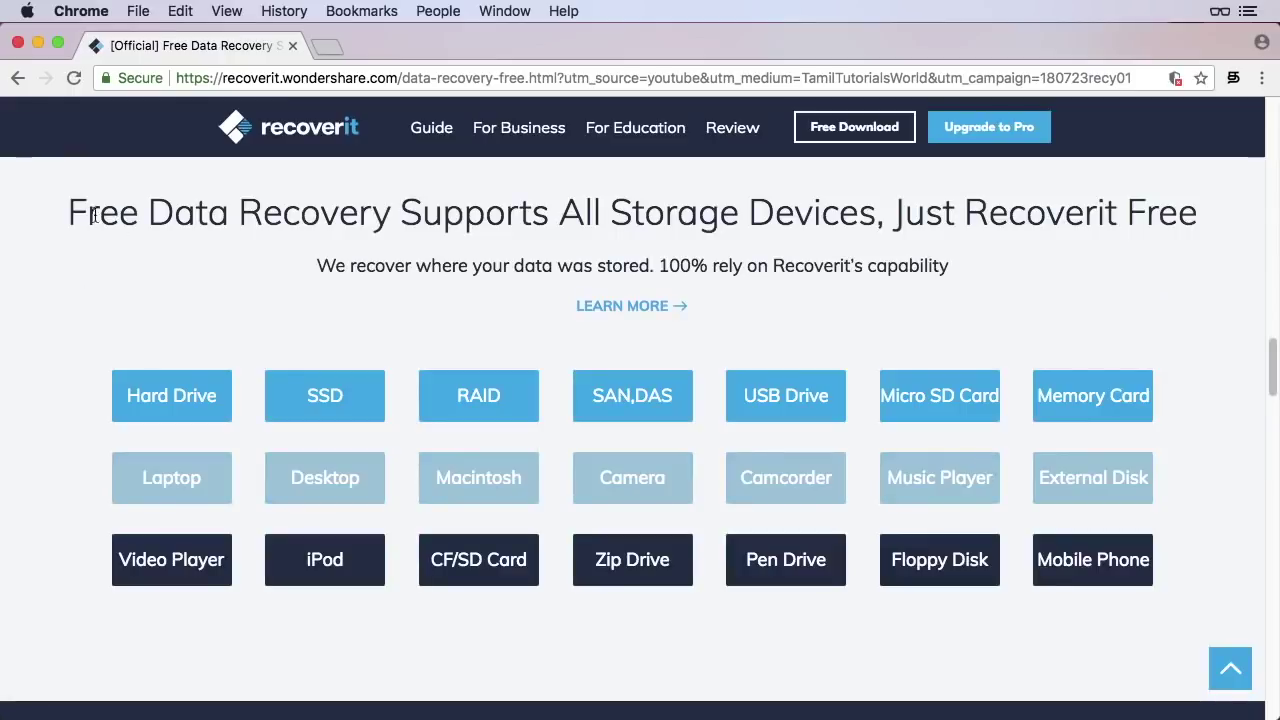
drag(76, 211, 1084, 222)
click(307, 285)
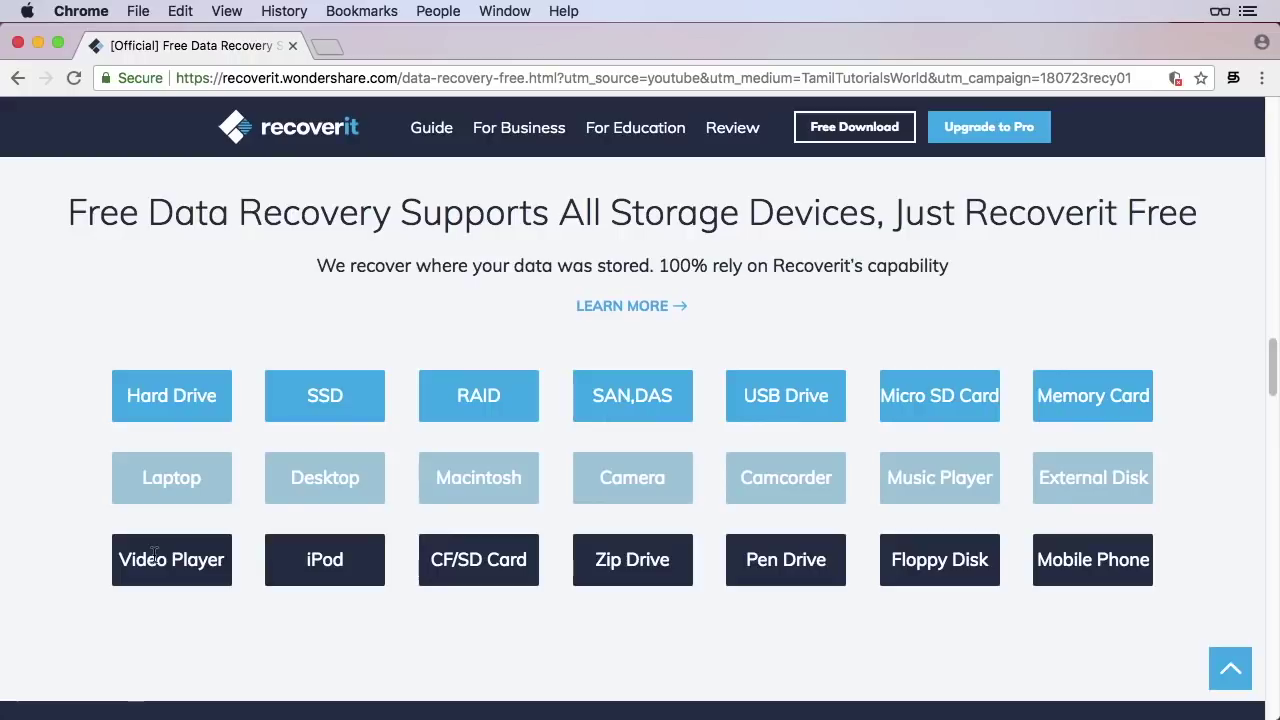
scroll(160, 556, up, 10)
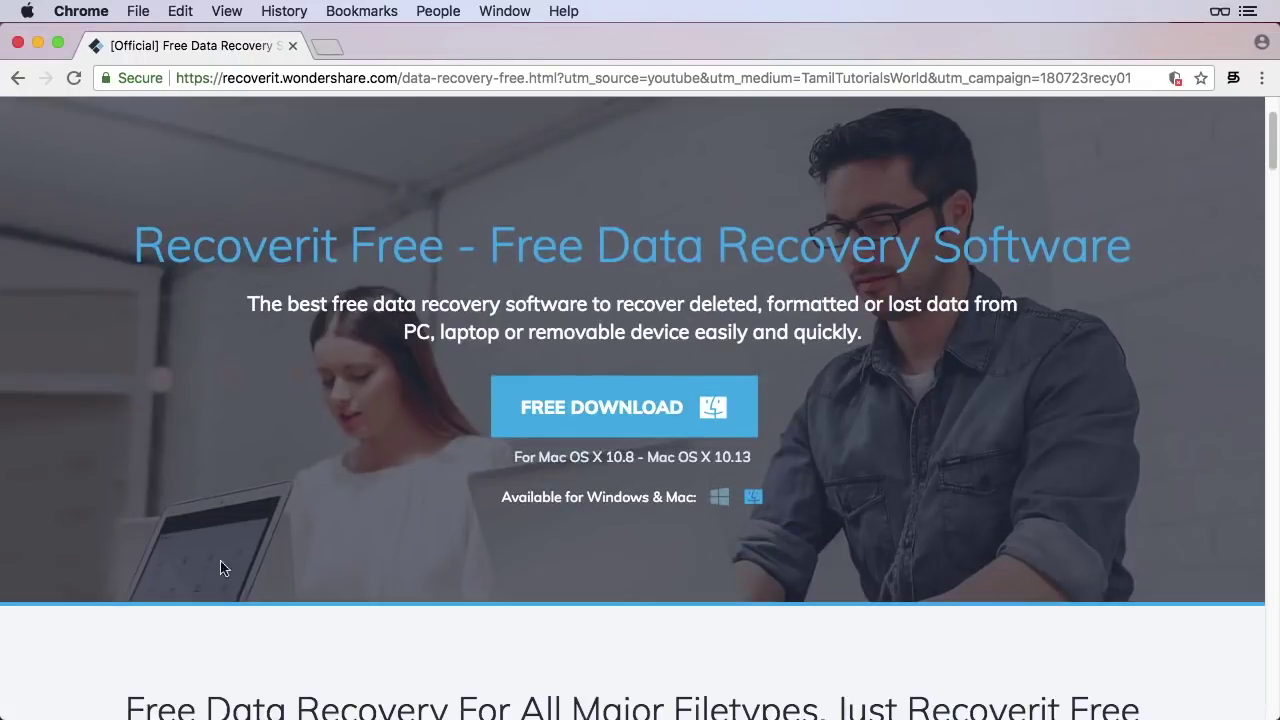
Download recoverit_full4281.dmg, open it and accept the licence agreement
click(623, 410)
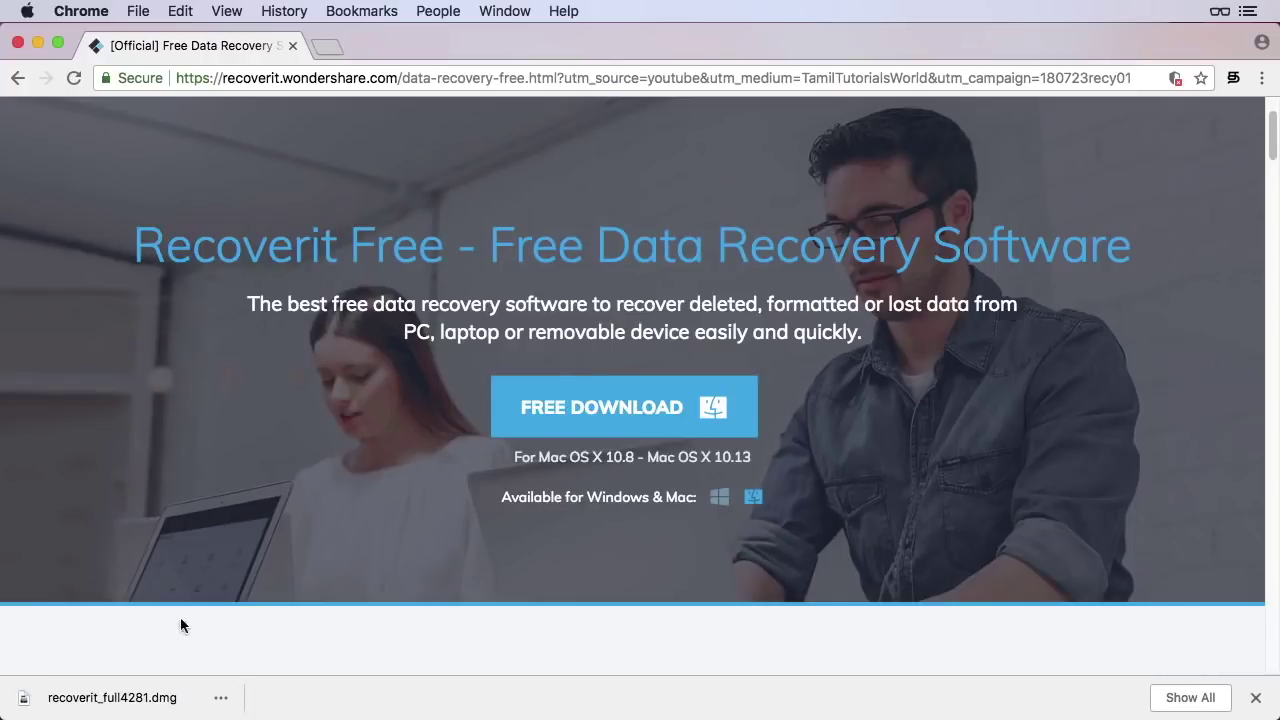
click(147, 707)
click(888, 531)
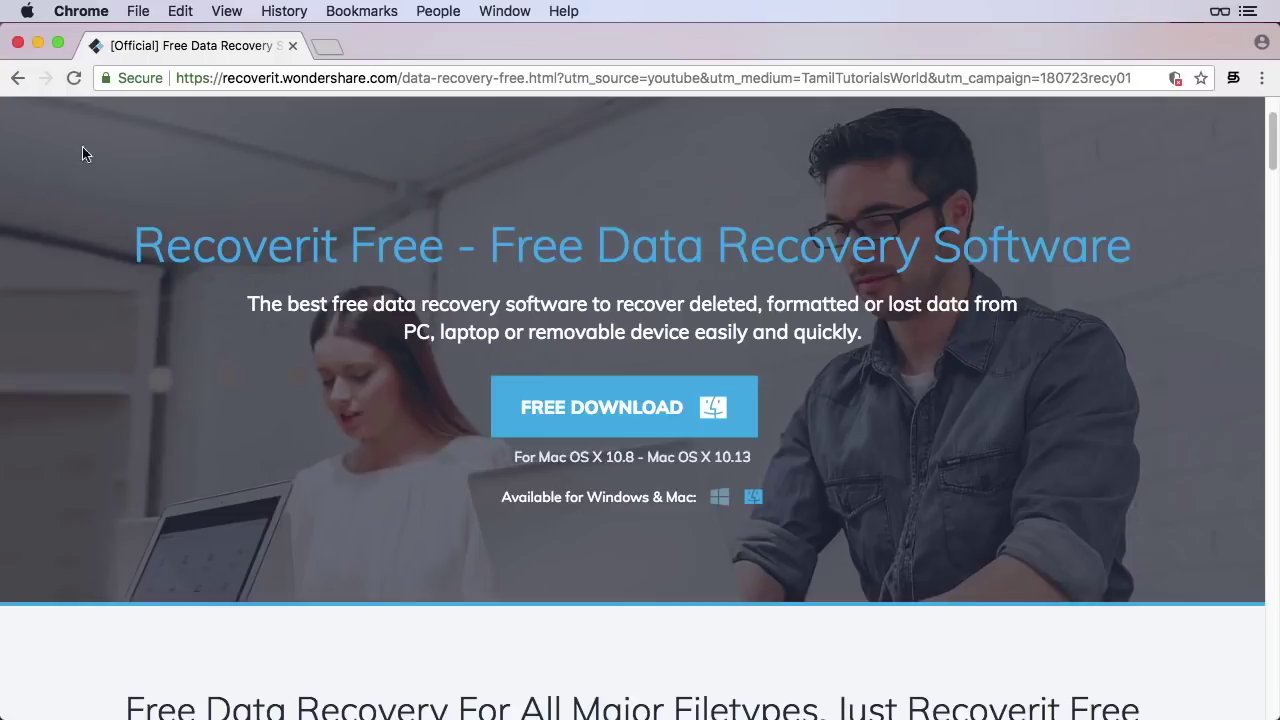
Drag the Recoverit icon onto Applications in the disk image window, then close the window
click(38, 43)
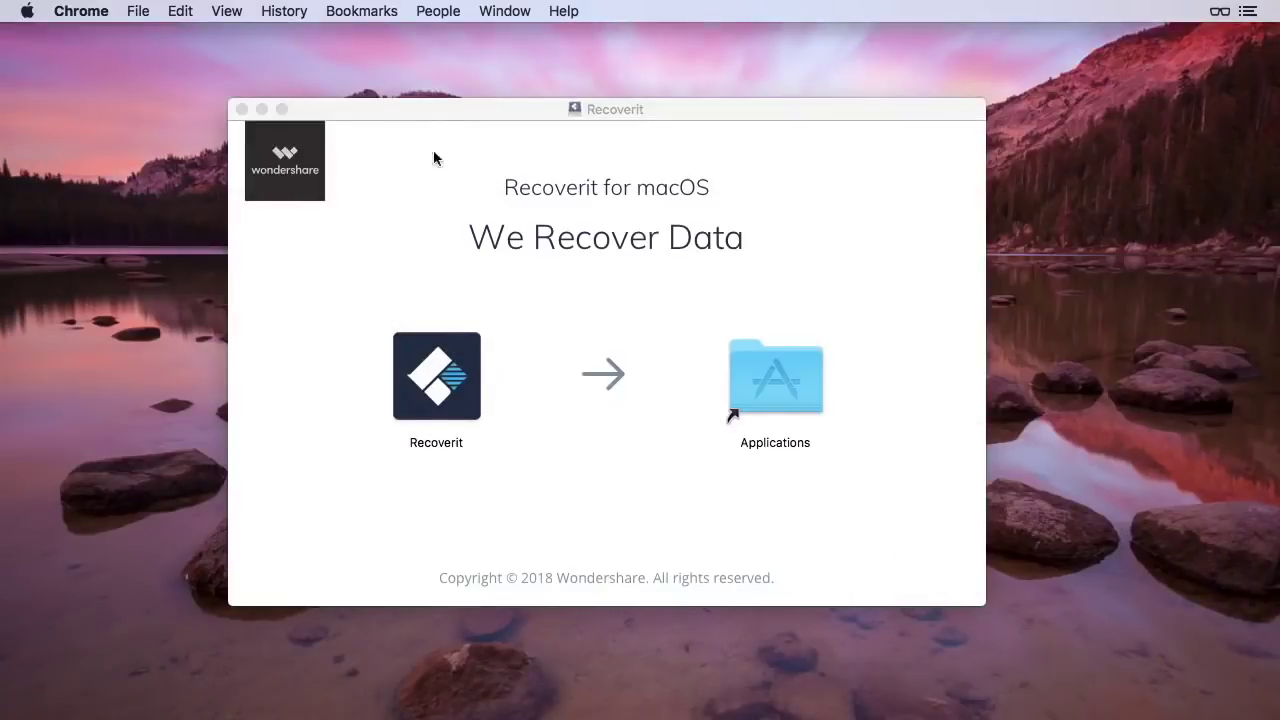
drag(438, 112, 499, 127)
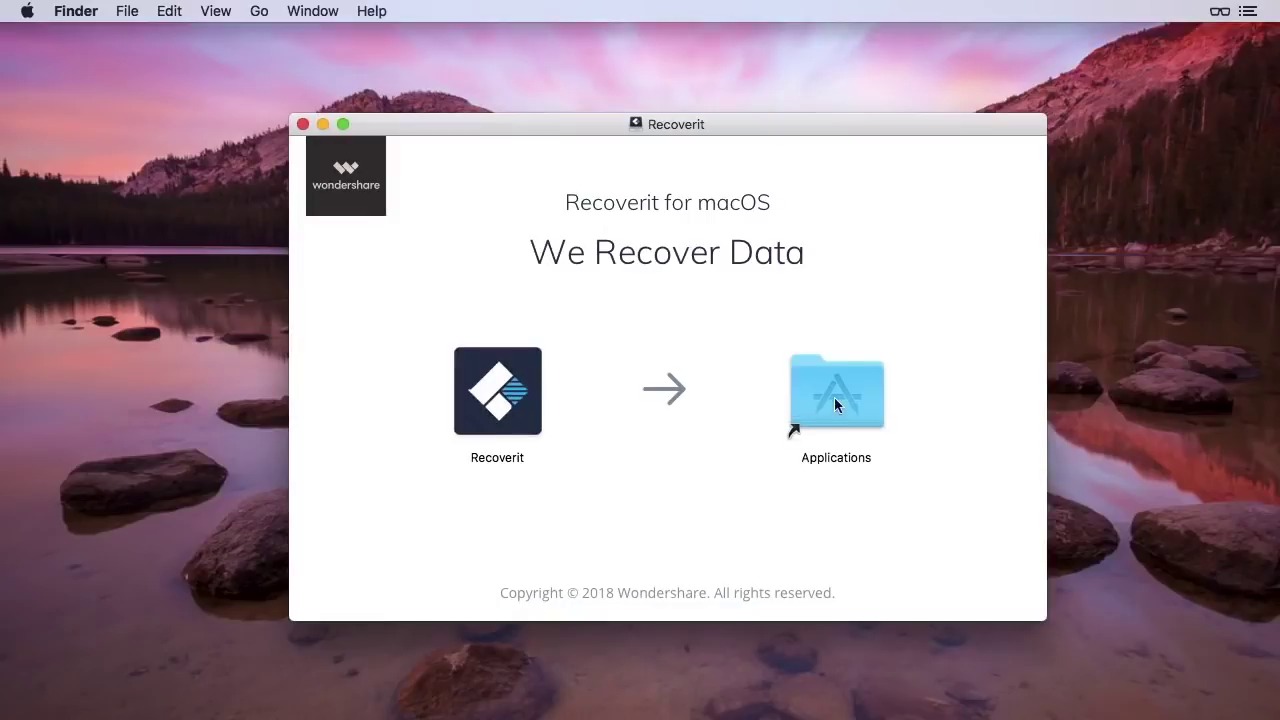
drag(497, 392, 811, 400)
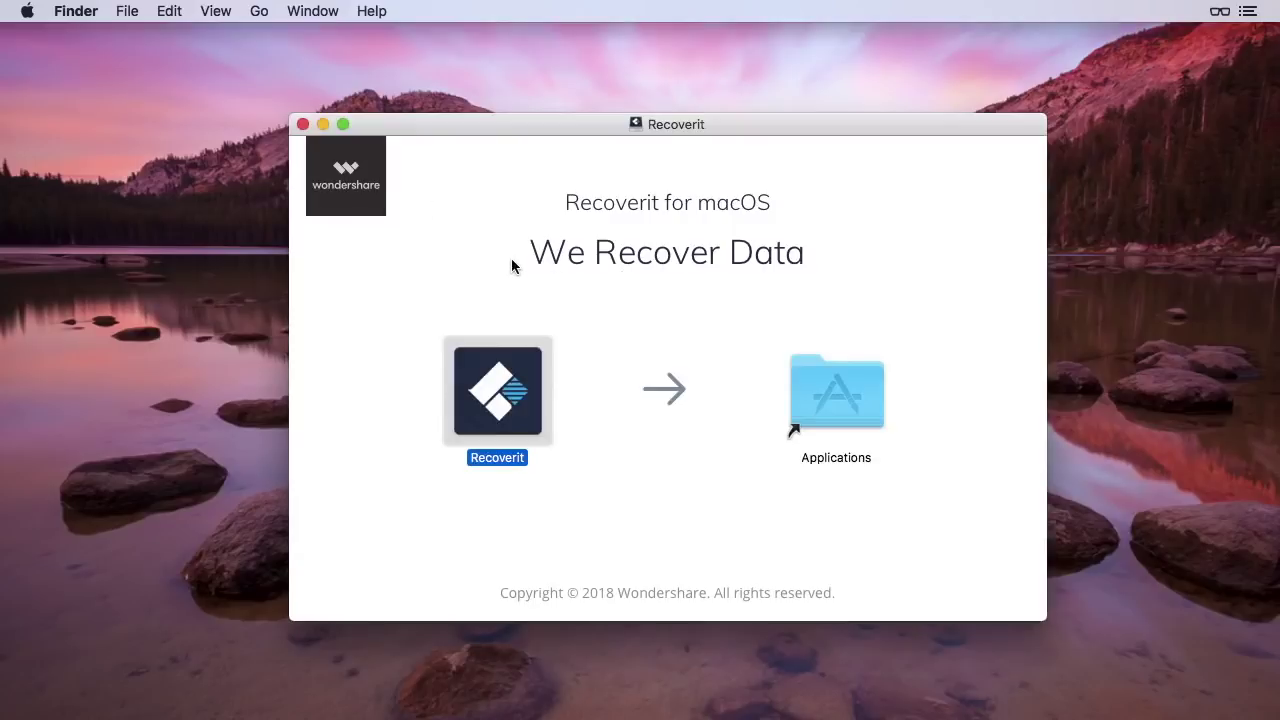
click(303, 124)
Launch Recoverit from Launchpad, confirm the security warning and authorize it with the account password
key(F4)
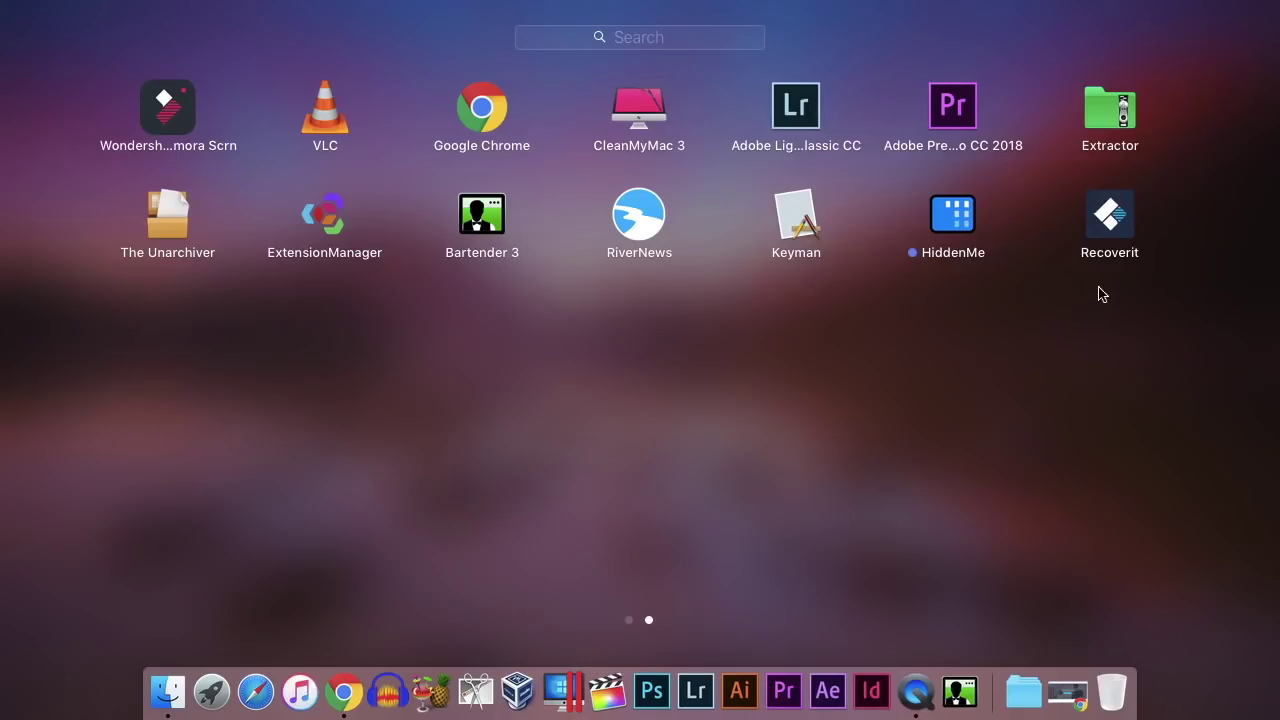
click(1116, 224)
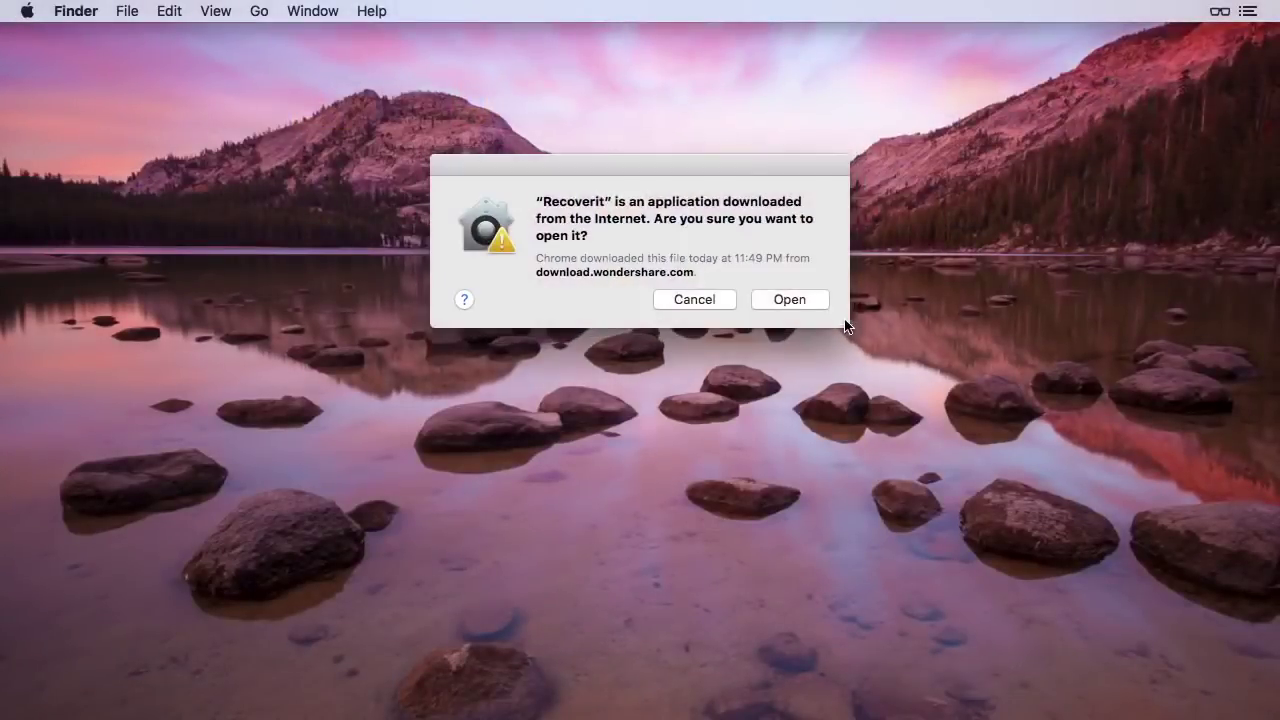
click(785, 304)
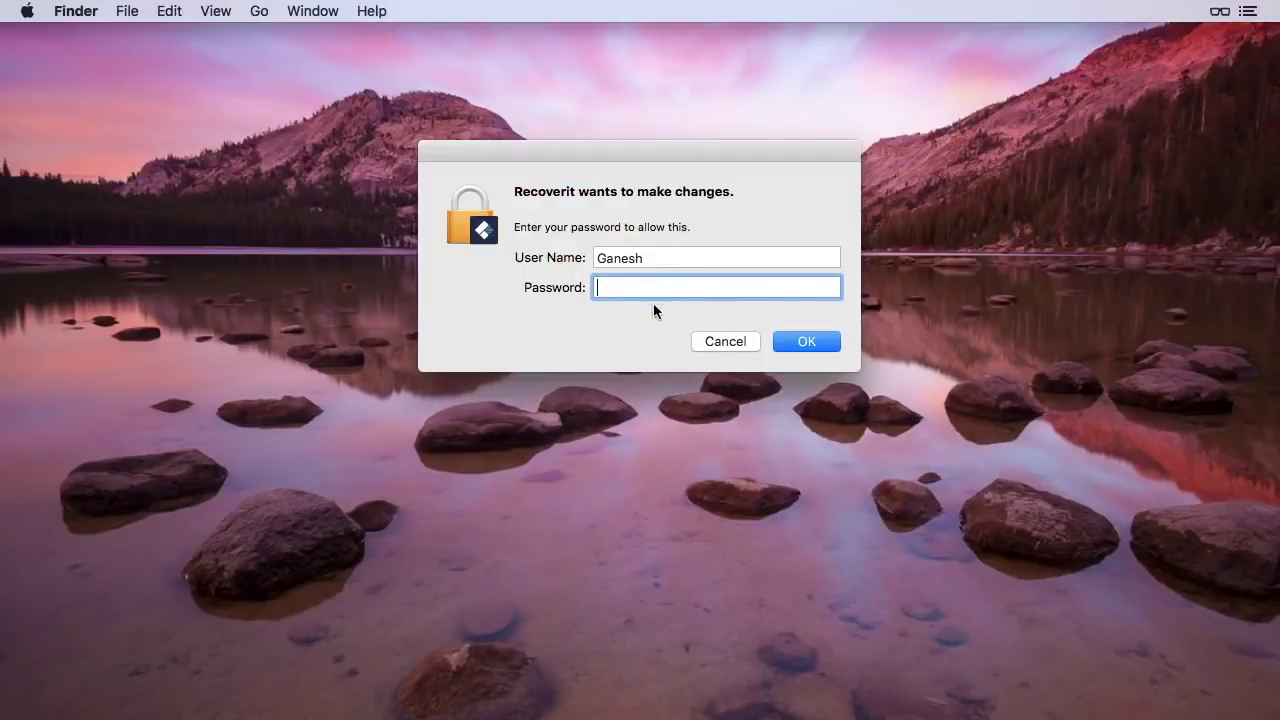
text(1234)
click(800, 339)
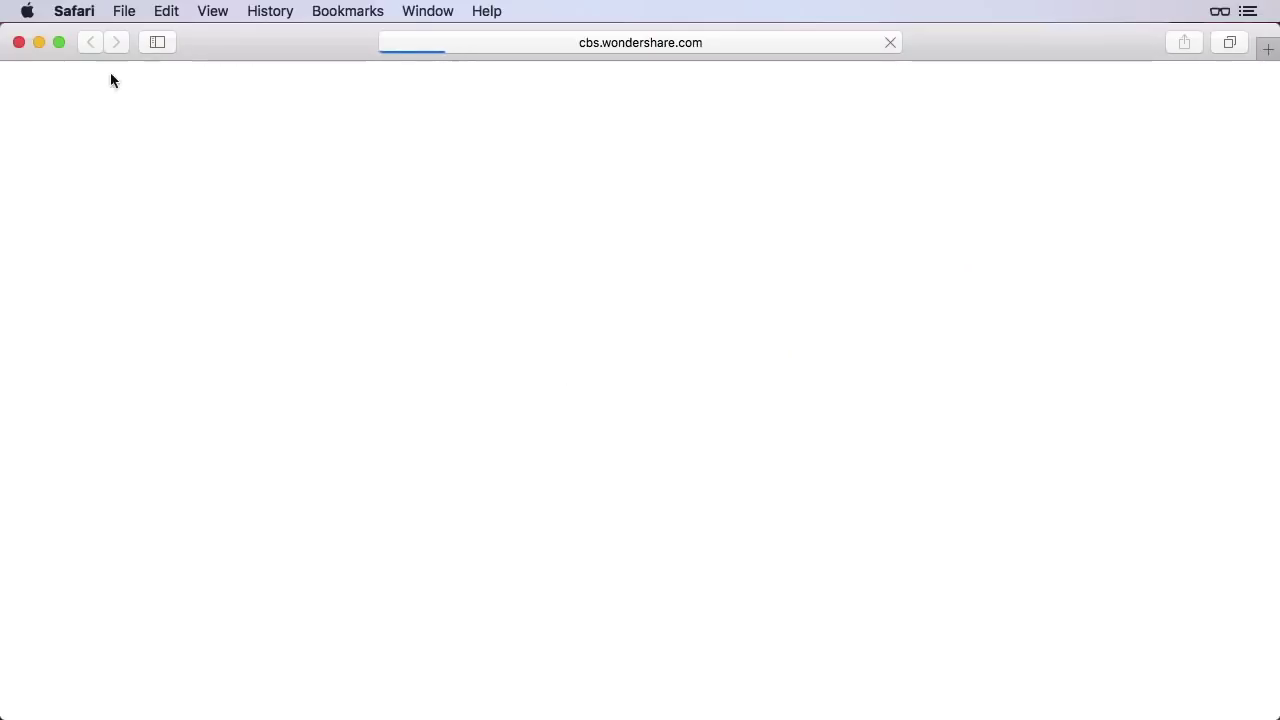
Minimize Safari, move the Recoverit window into view and choose All-Around Recovery
click(38, 42)
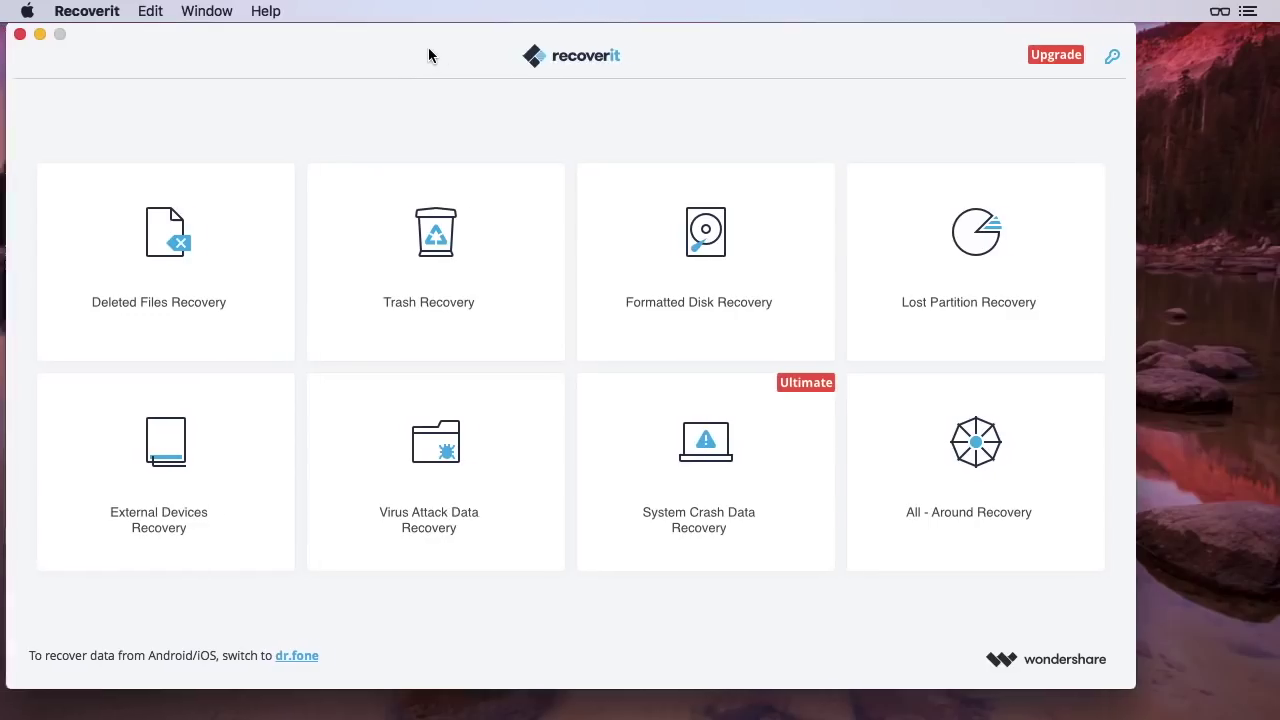
drag(498, 63, 506, 63)
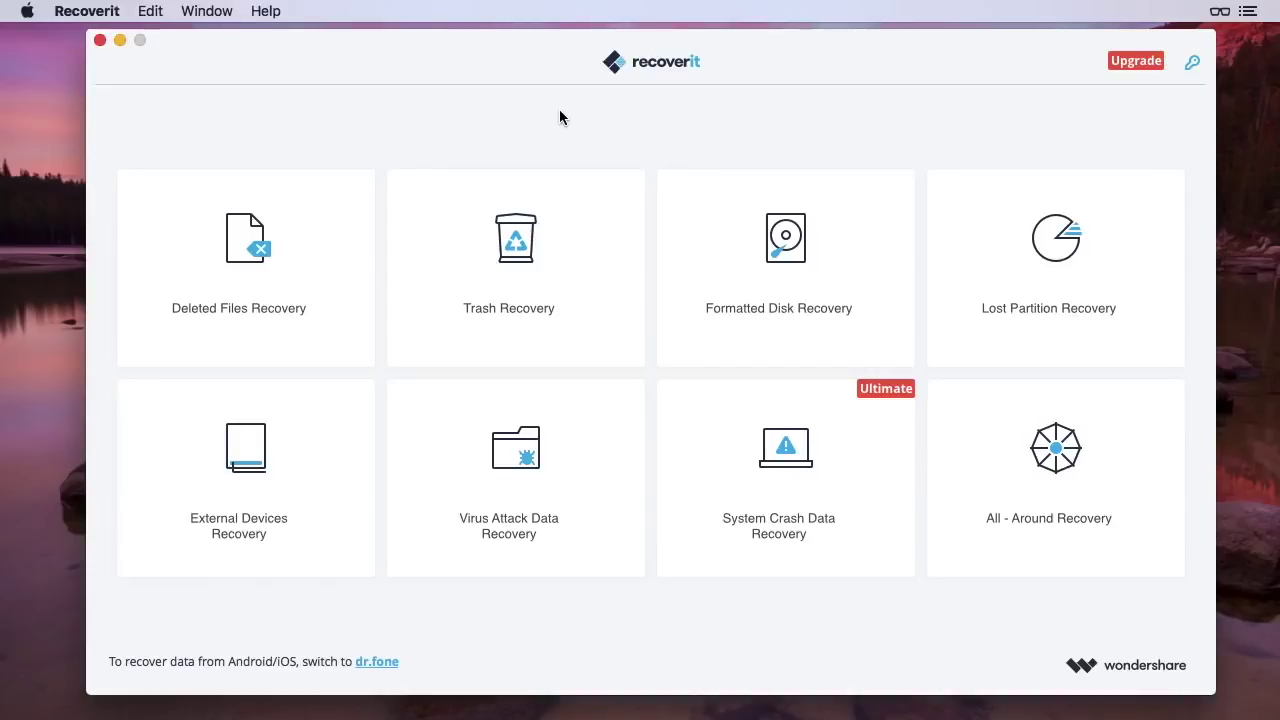
click(168, 488)
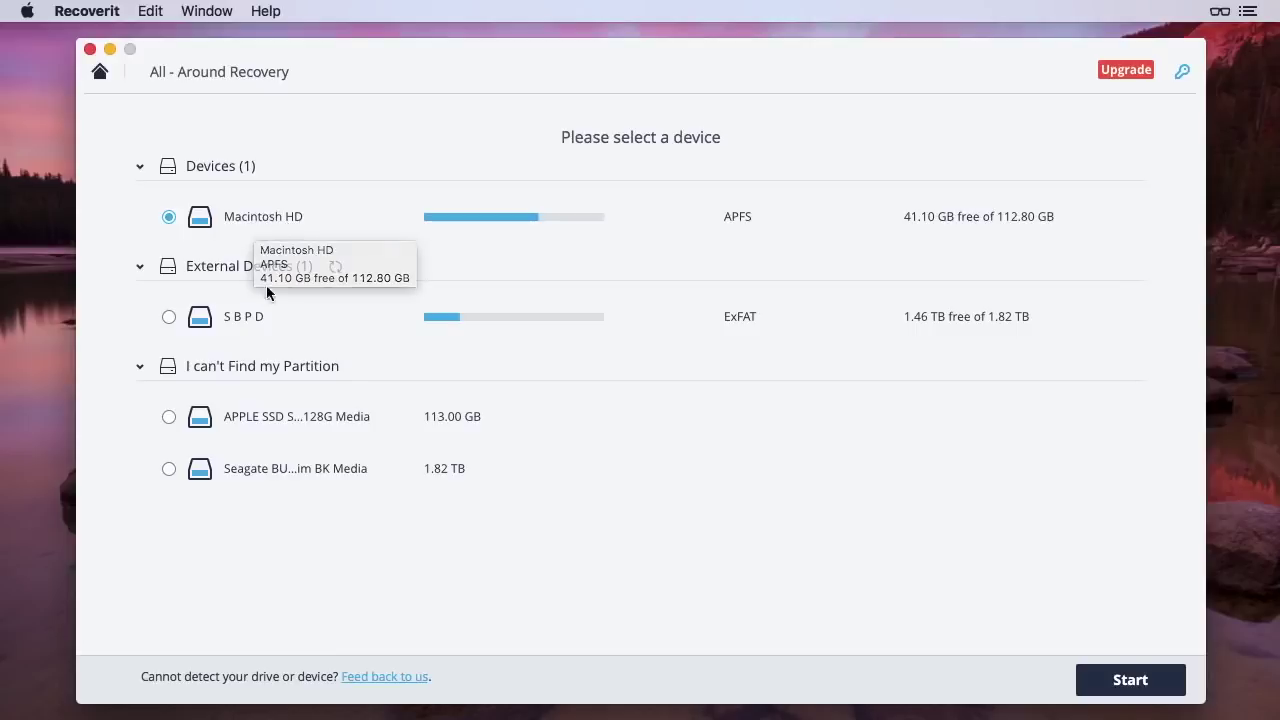
Select the S B P D external drive and start the scan
click(241, 317)
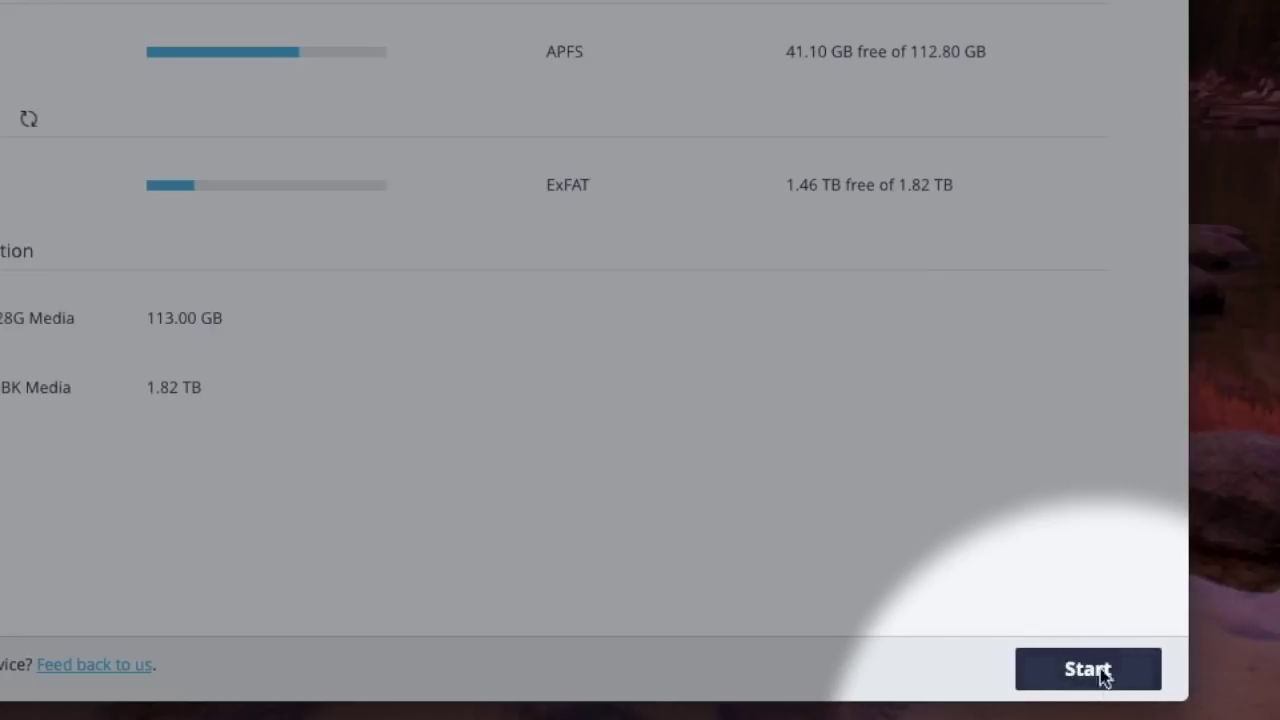
click(1097, 665)
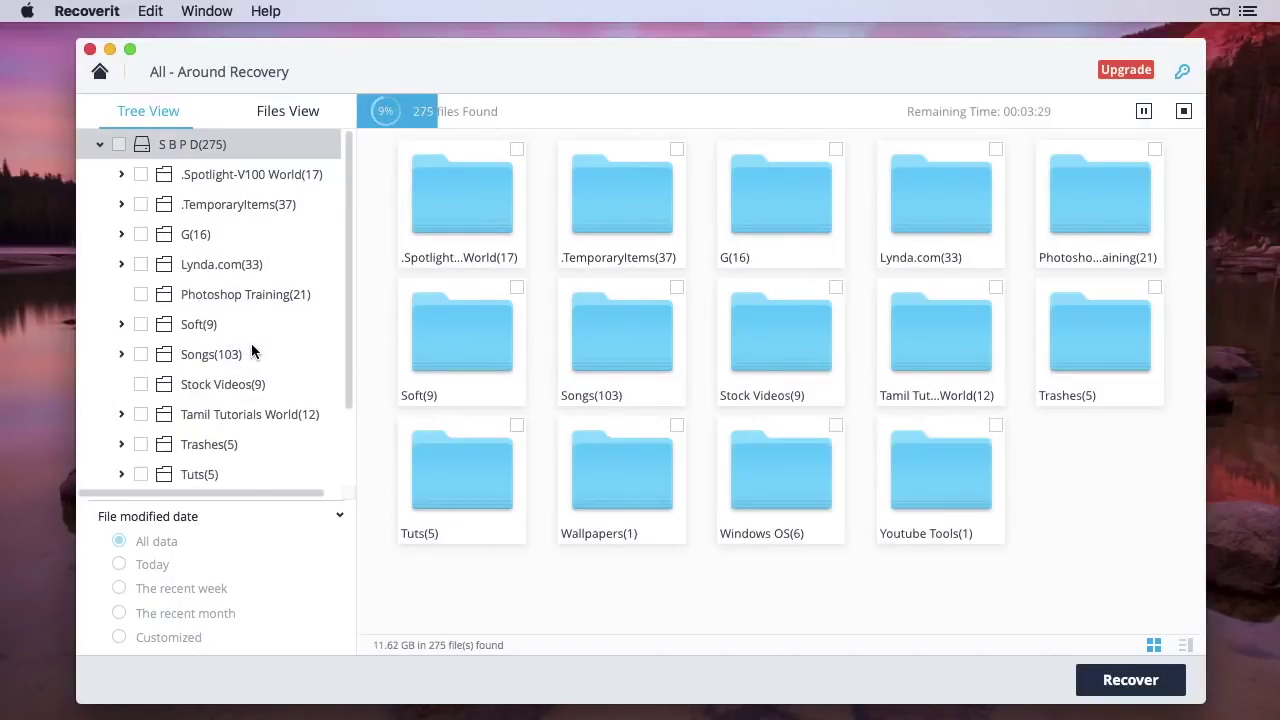
Switch to Files View, browse Photo, Video, Audio and Document, ending on Photo's jpg, png, psd folders
click(268, 115)
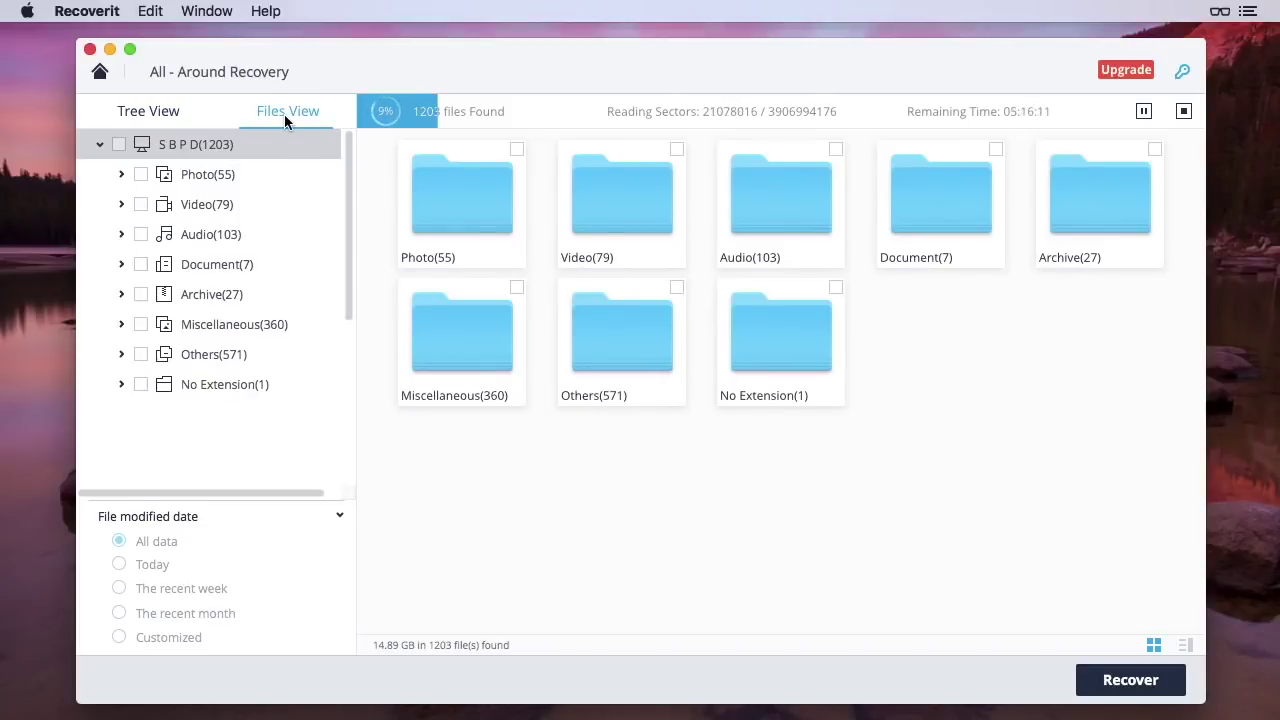
click(236, 175)
click(228, 205)
click(228, 236)
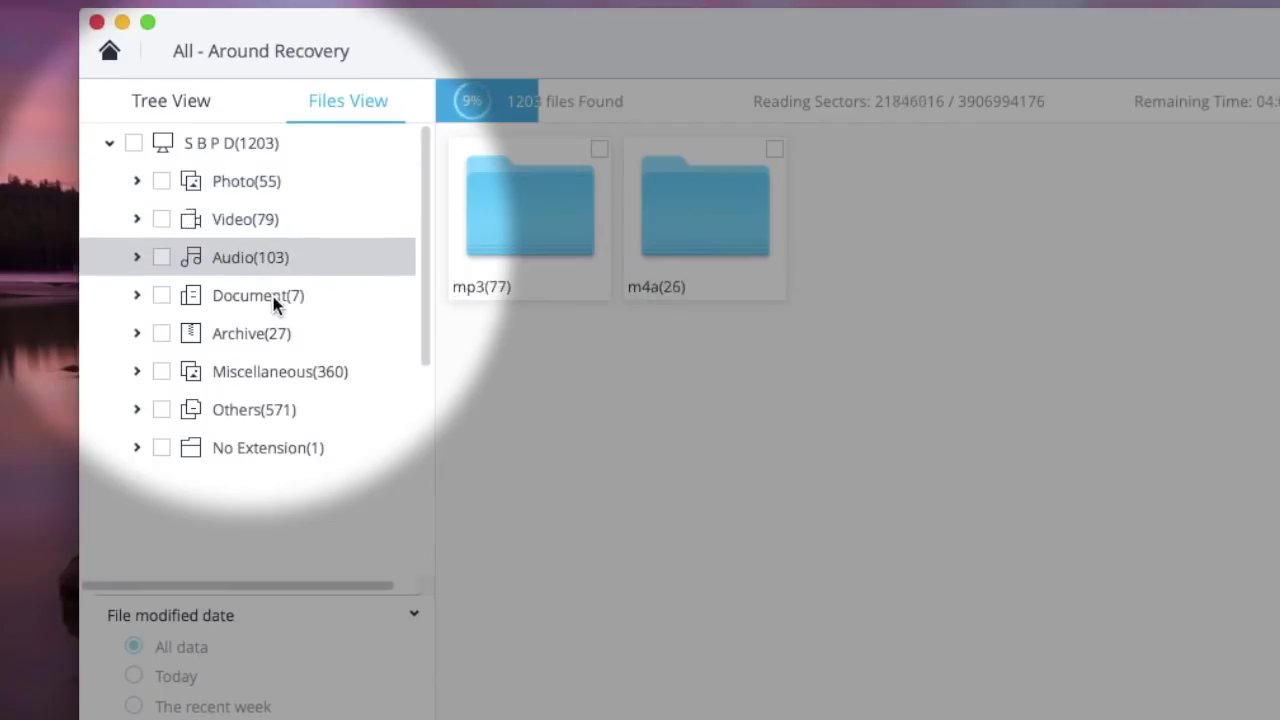
click(276, 303)
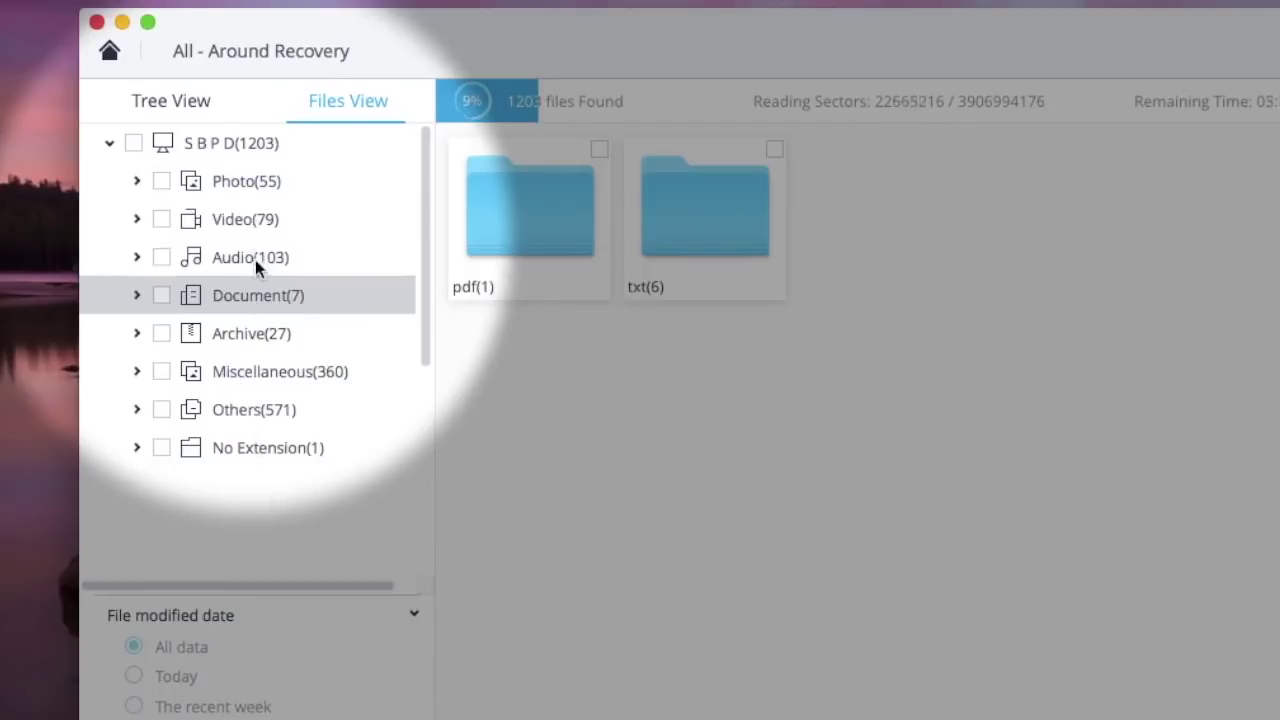
click(262, 185)
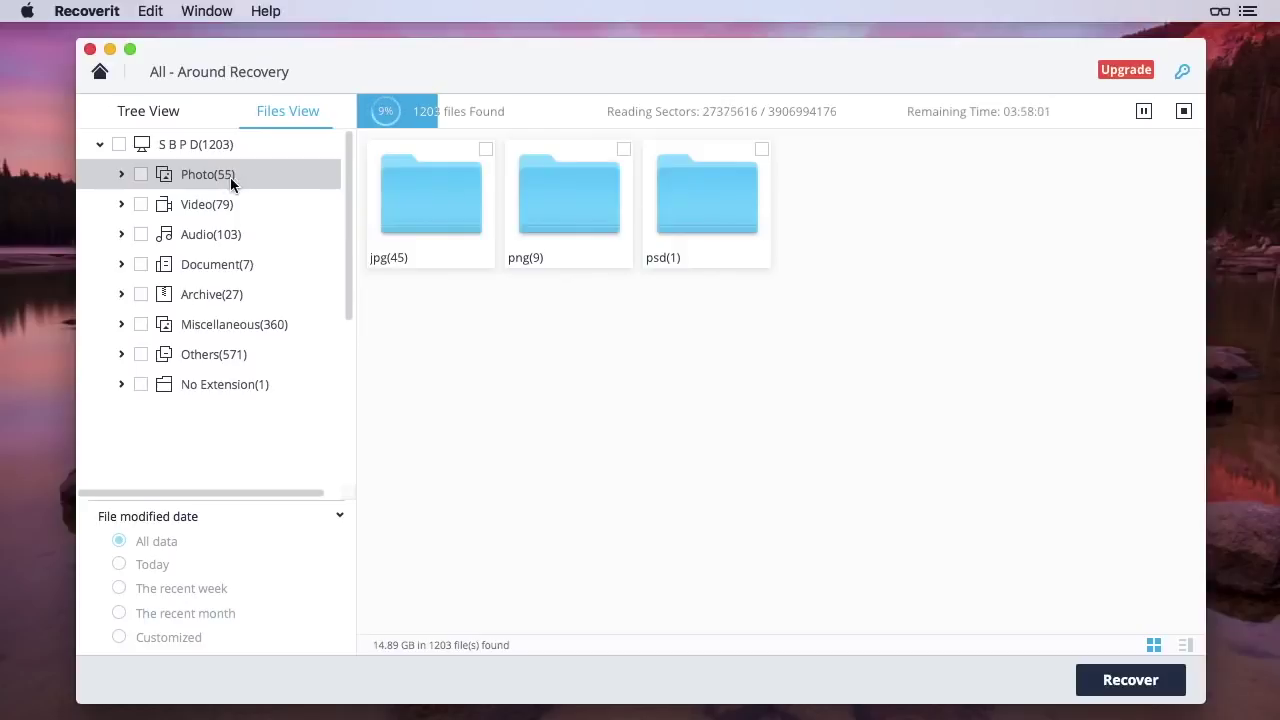
Open the jpg folder and tick nine photos, including 12 x 8 copy.jpg and marriage banner.jpg (2.25 MB)
double_click(411, 216)
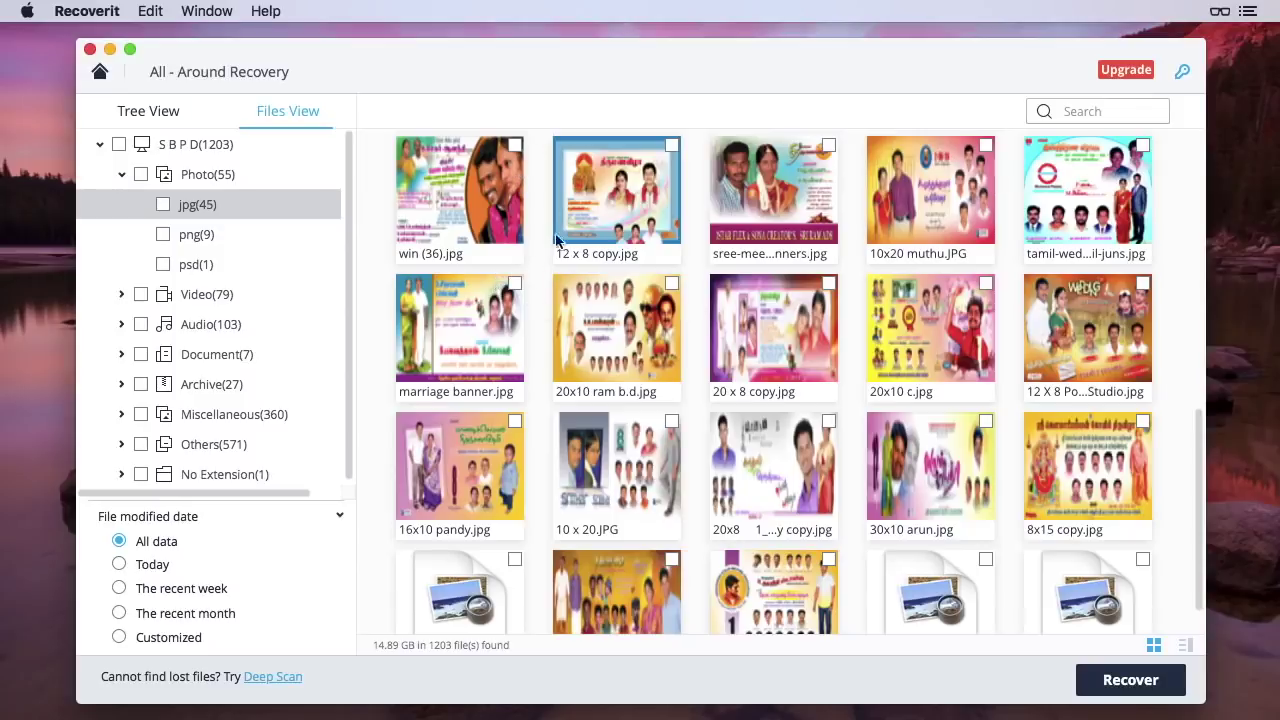
click(514, 147)
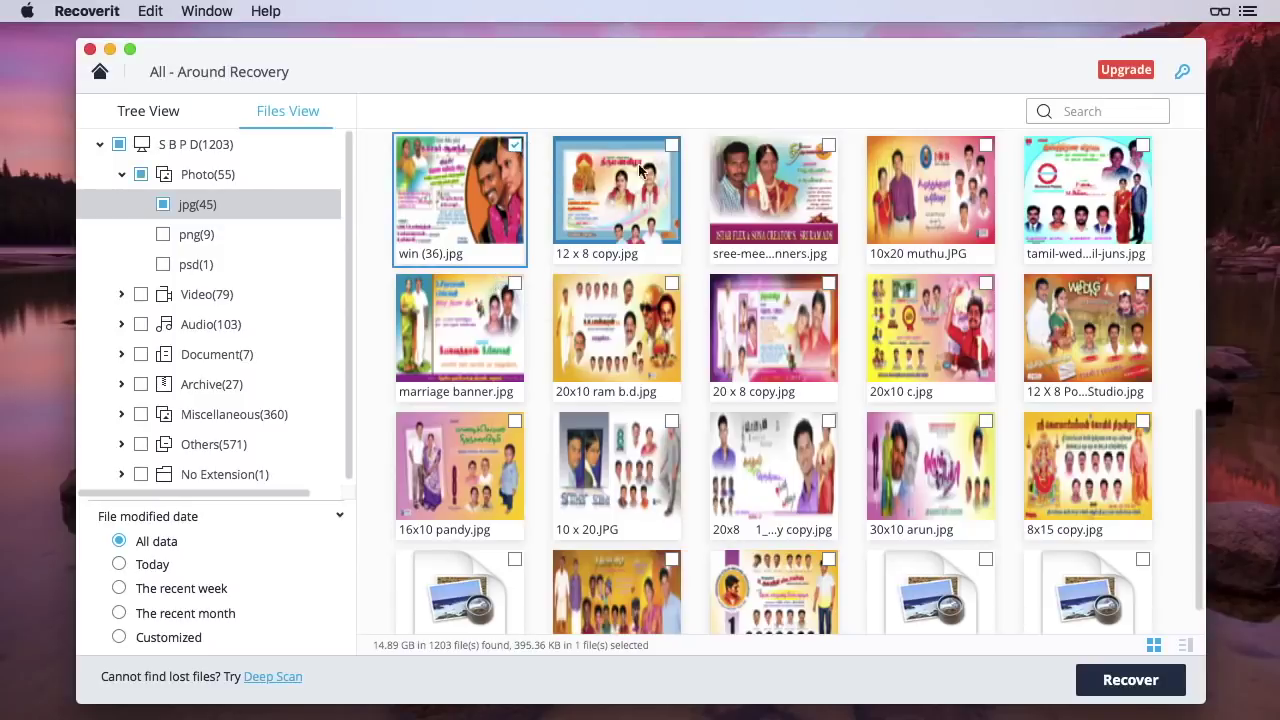
click(670, 147)
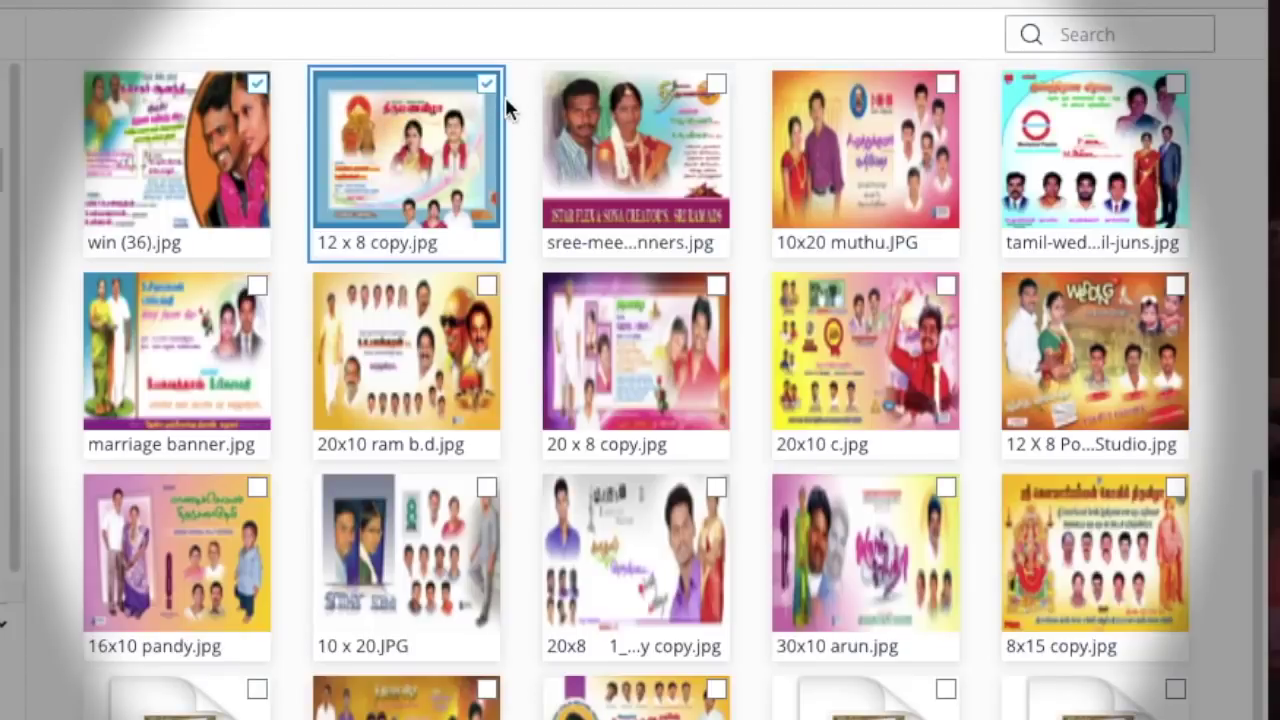
click(715, 86)
click(945, 85)
click(1174, 84)
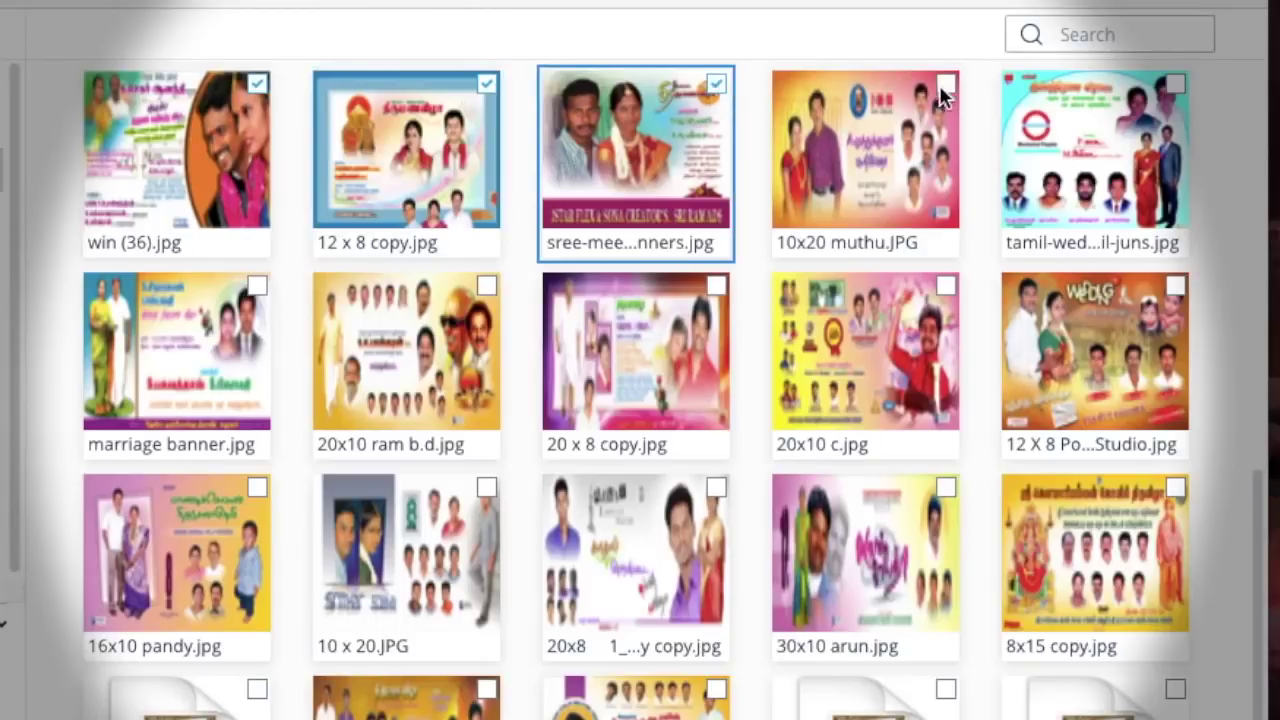
click(1142, 283)
click(828, 283)
click(671, 283)
click(514, 283)
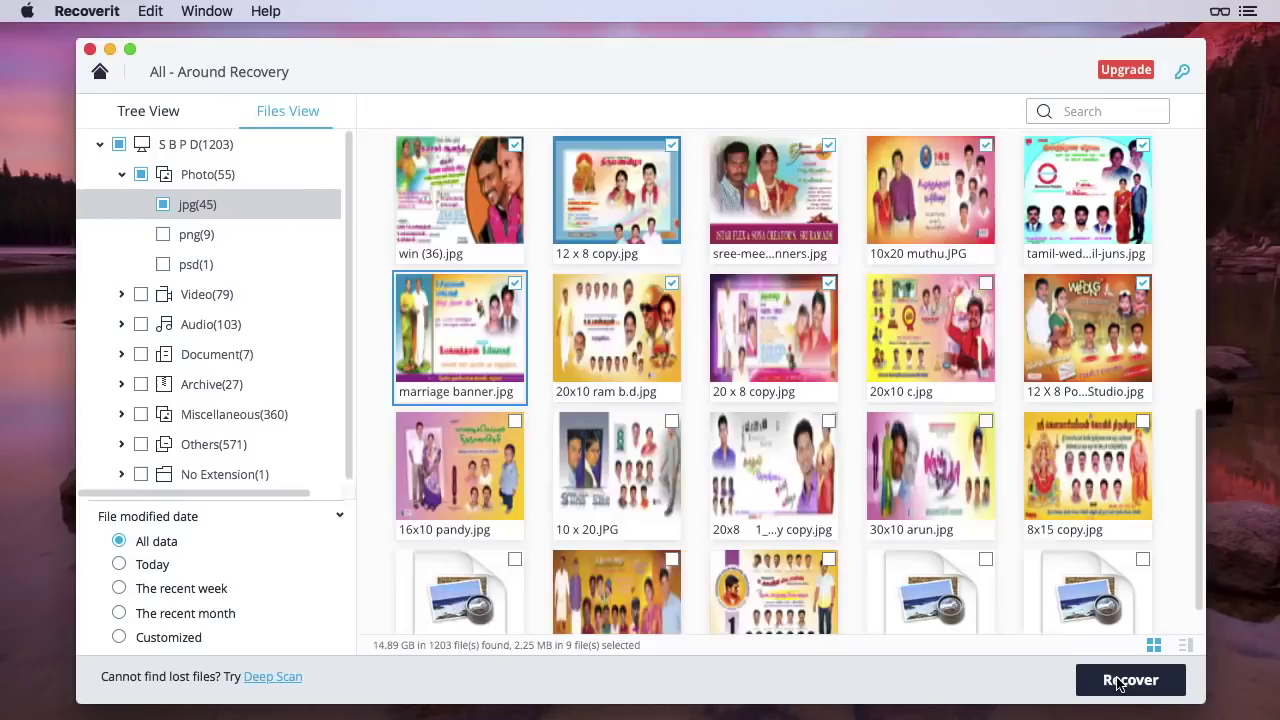
Recover the nine ticked photos, continuing with the free EVALUATE version
click(1085, 674)
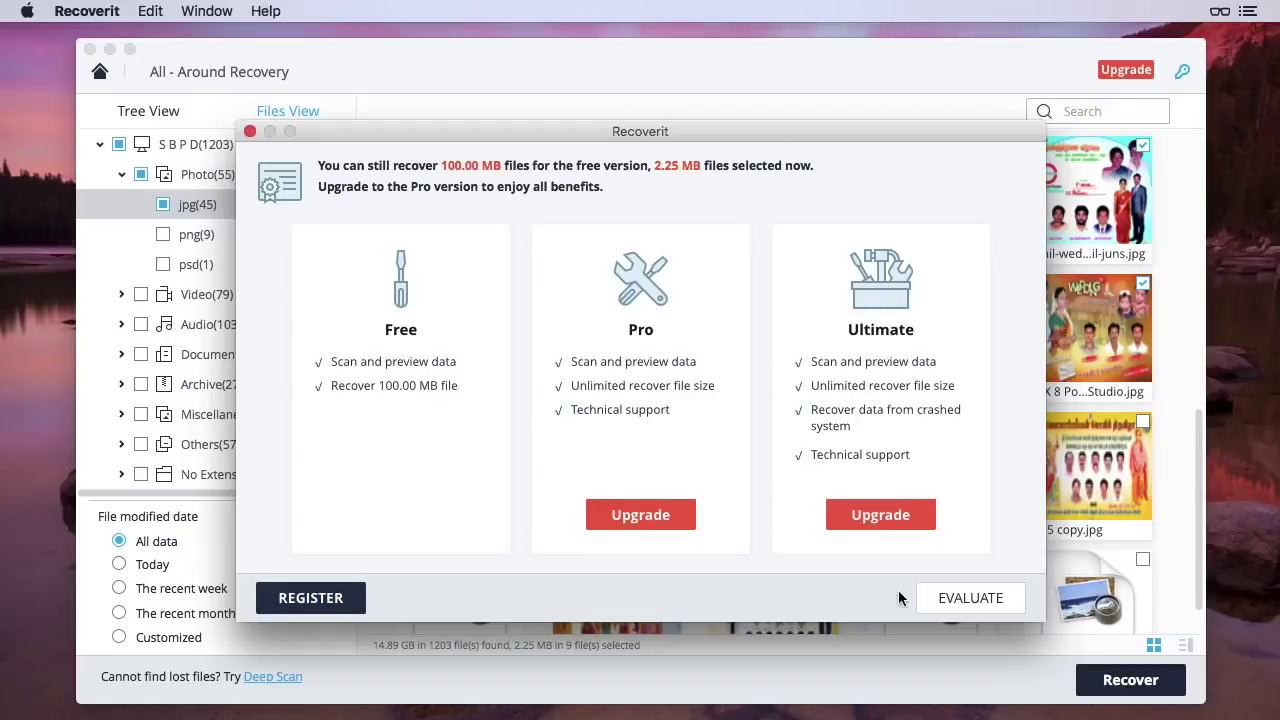
click(964, 602)
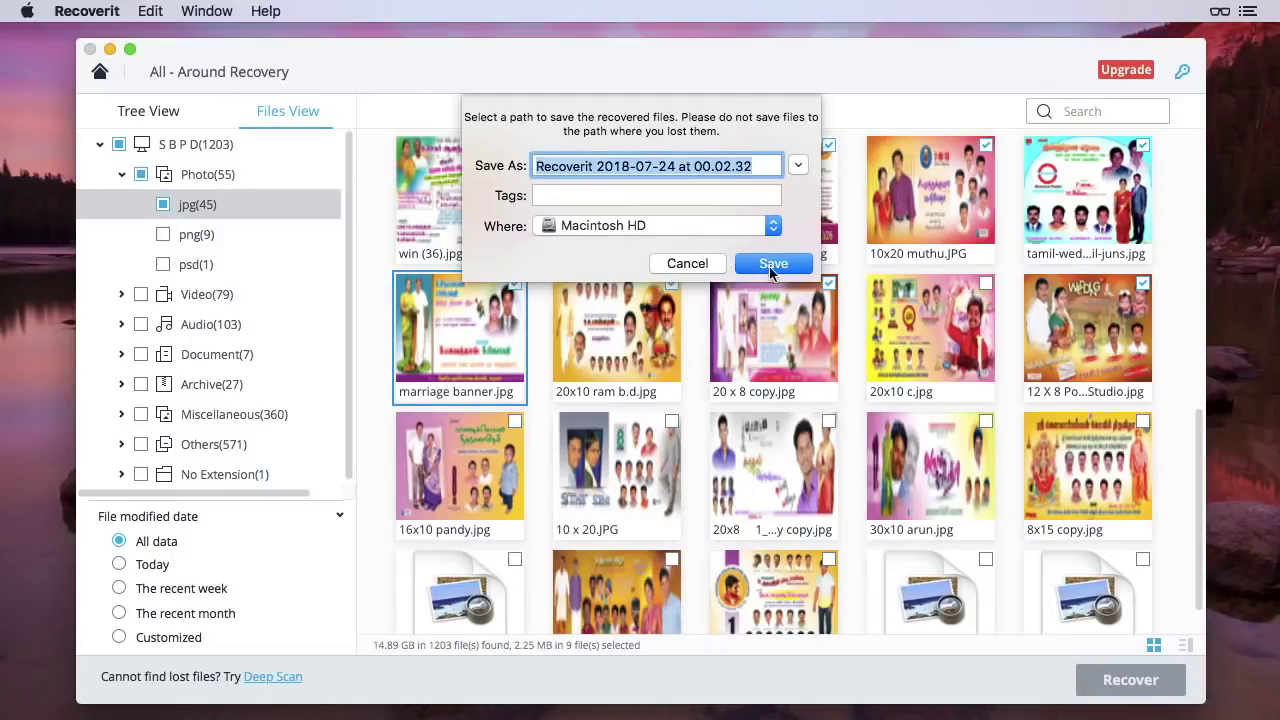
Save the recovered photos to Macintosh HD and open the Recoverit, S B P D, Photo, jpg folders
click(765, 267)
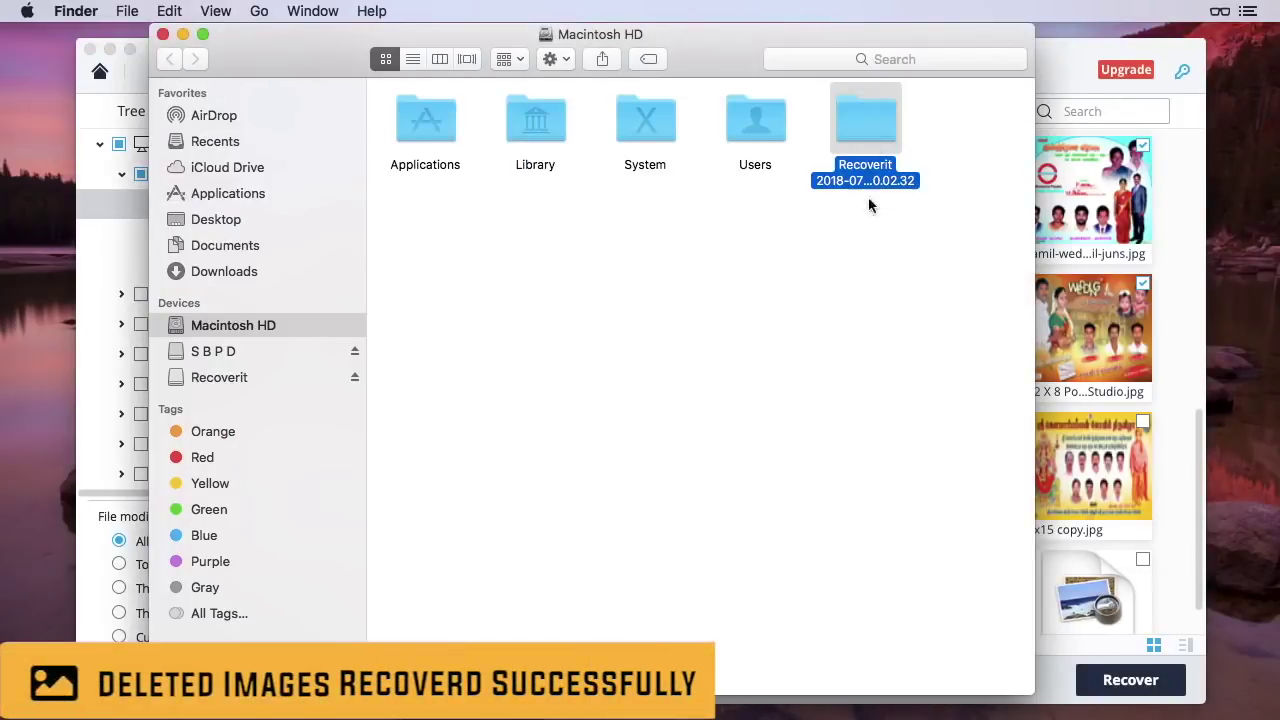
double_click(862, 112)
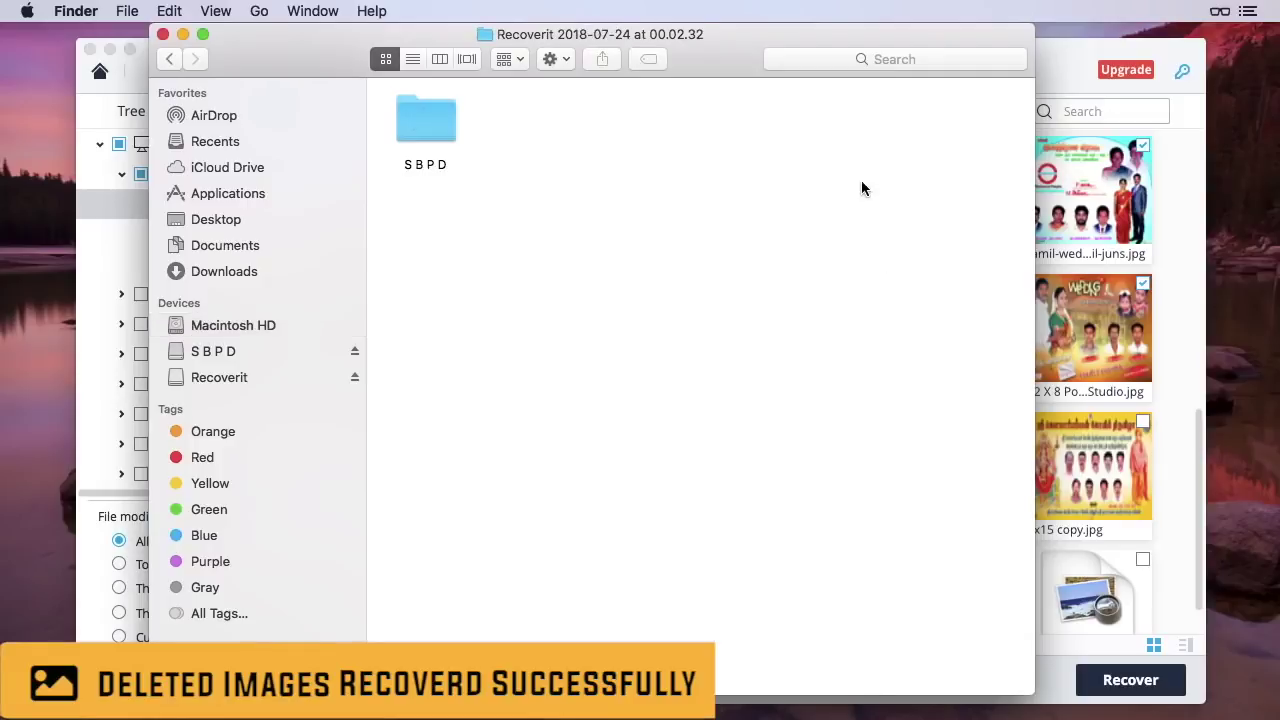
double_click(429, 121)
click(436, 125)
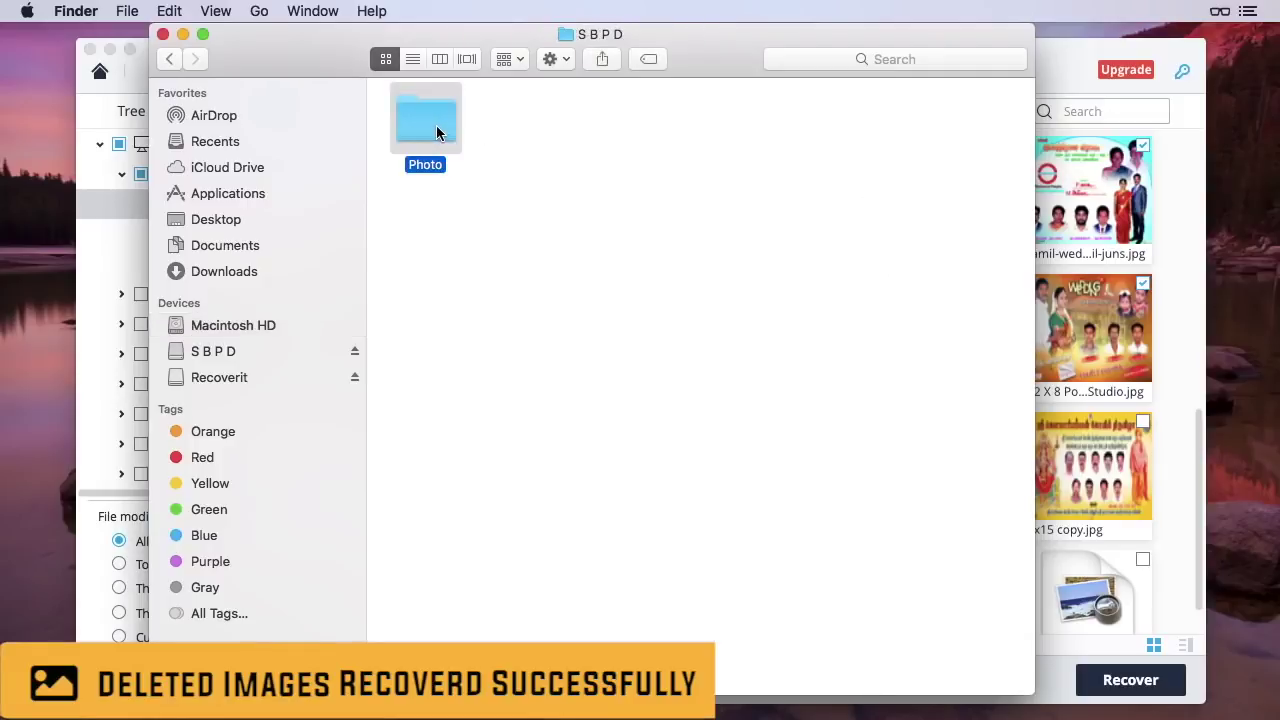
double_click(430, 128)
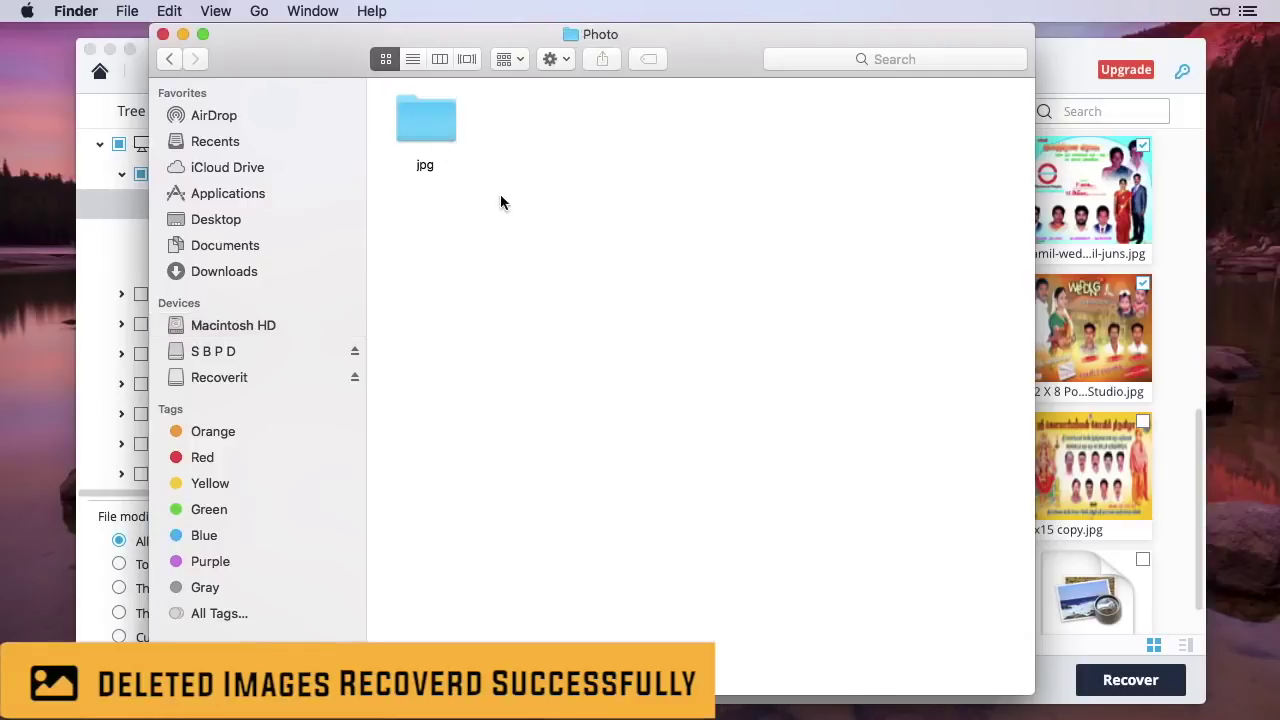
double_click(424, 110)
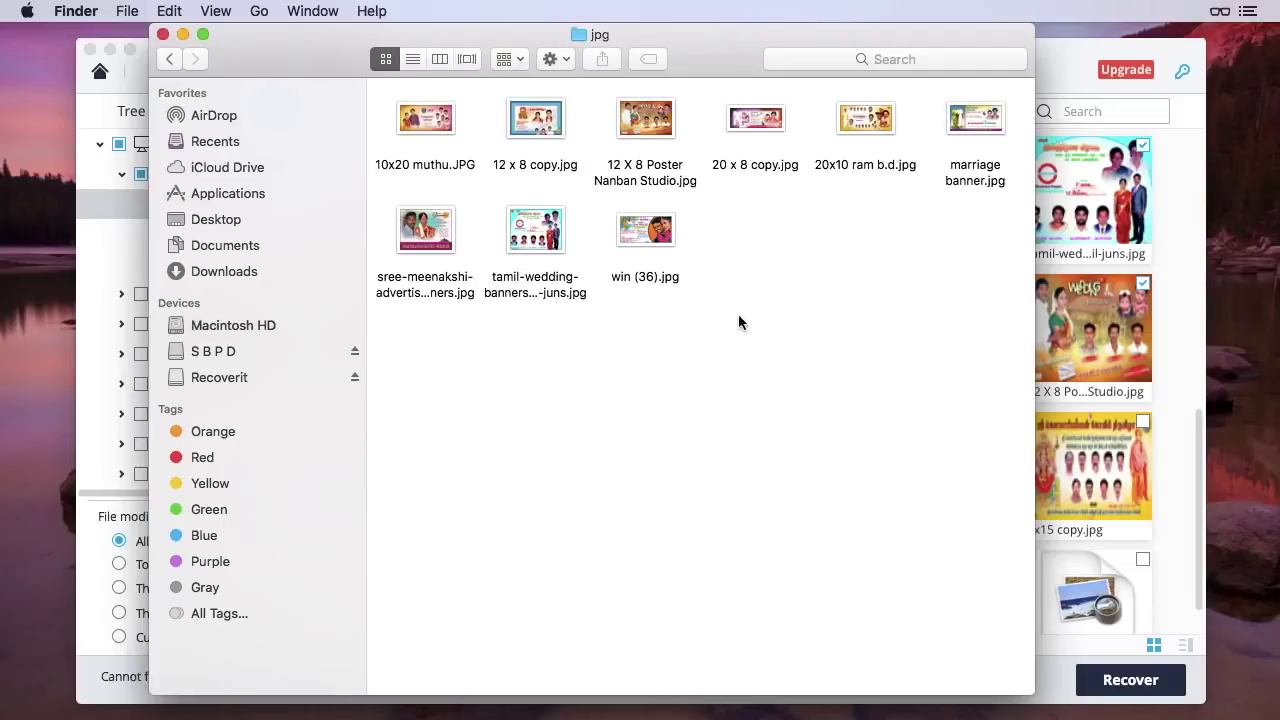
Preview 10x20 muthu.JPG and 12 x 8 copy.jpg to confirm they recovered, then close Preview
click(432, 120)
double_click(430, 119)
click(516, 132)
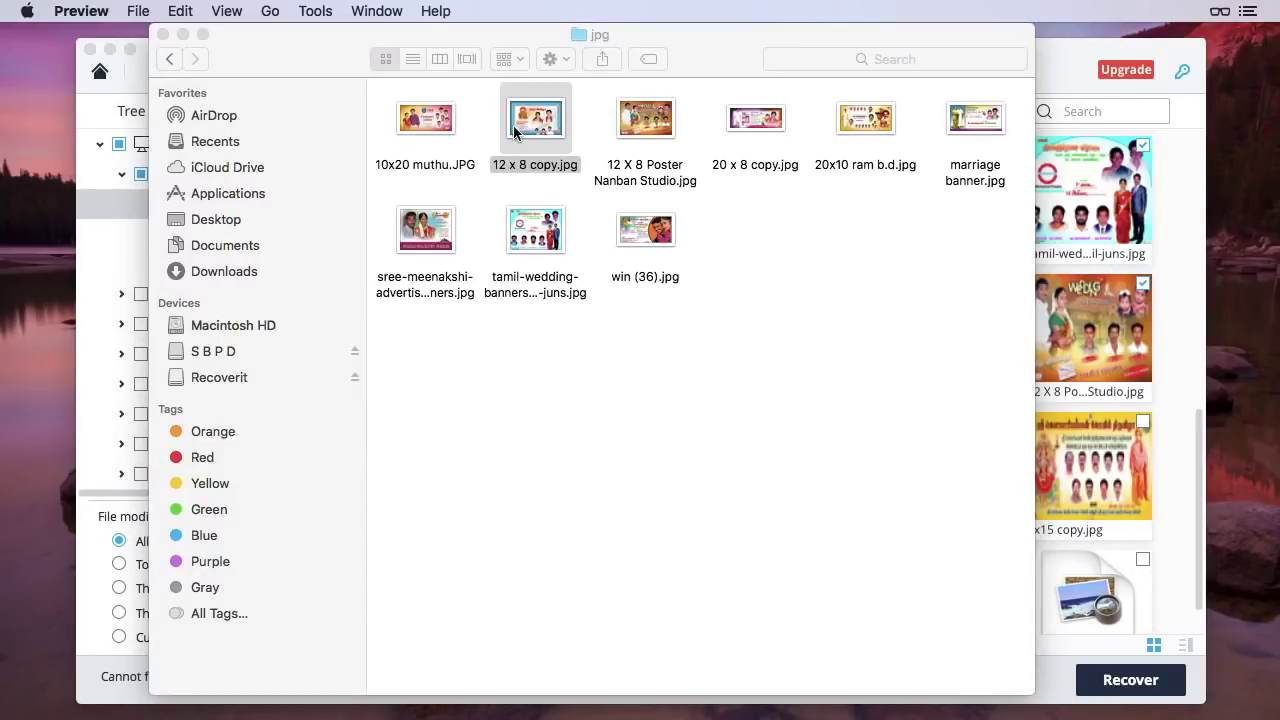
double_click(516, 132)
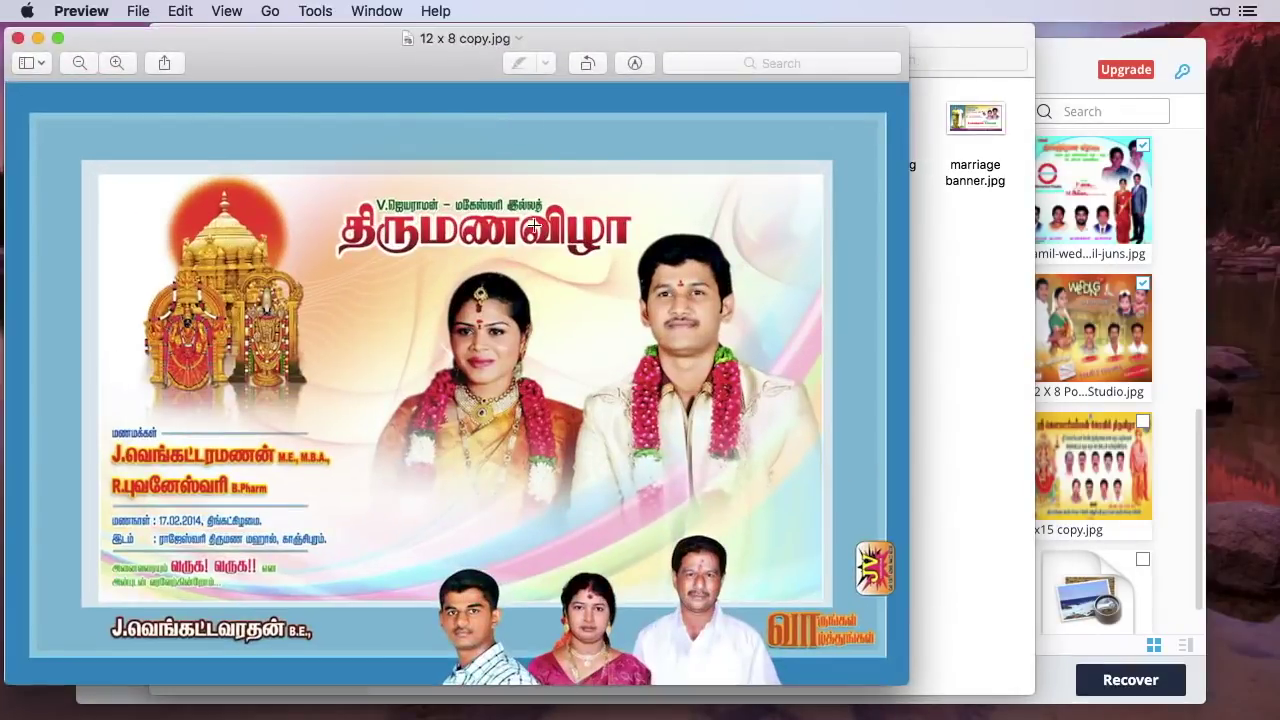
click(17, 44)
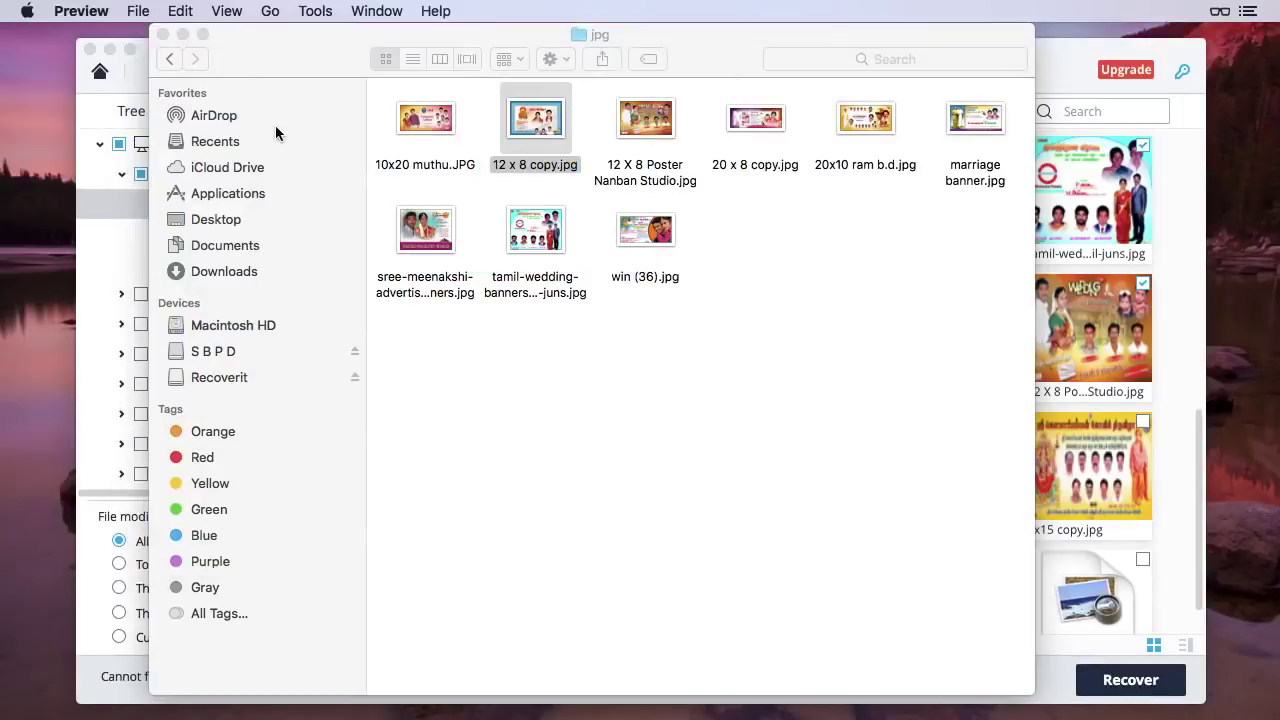
click(714, 262)
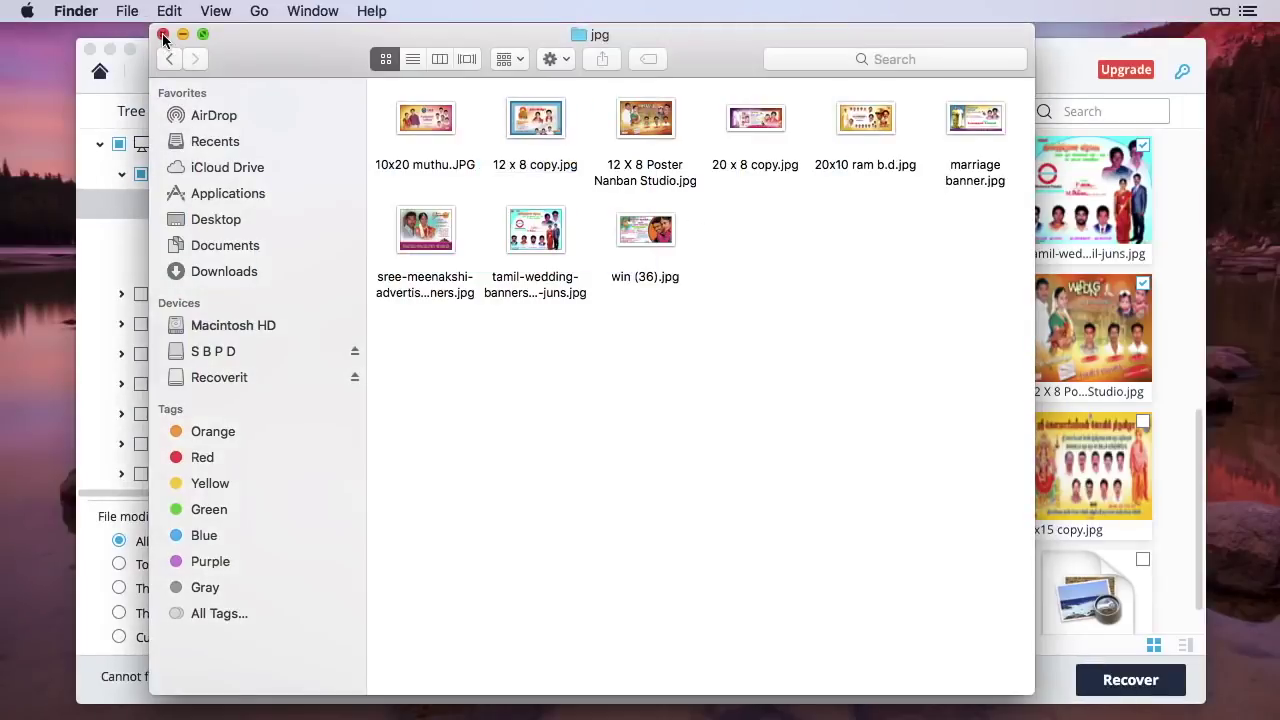
Back in Recoverit, tick the first song in the Audio > mp3 (77) list
click(164, 38)
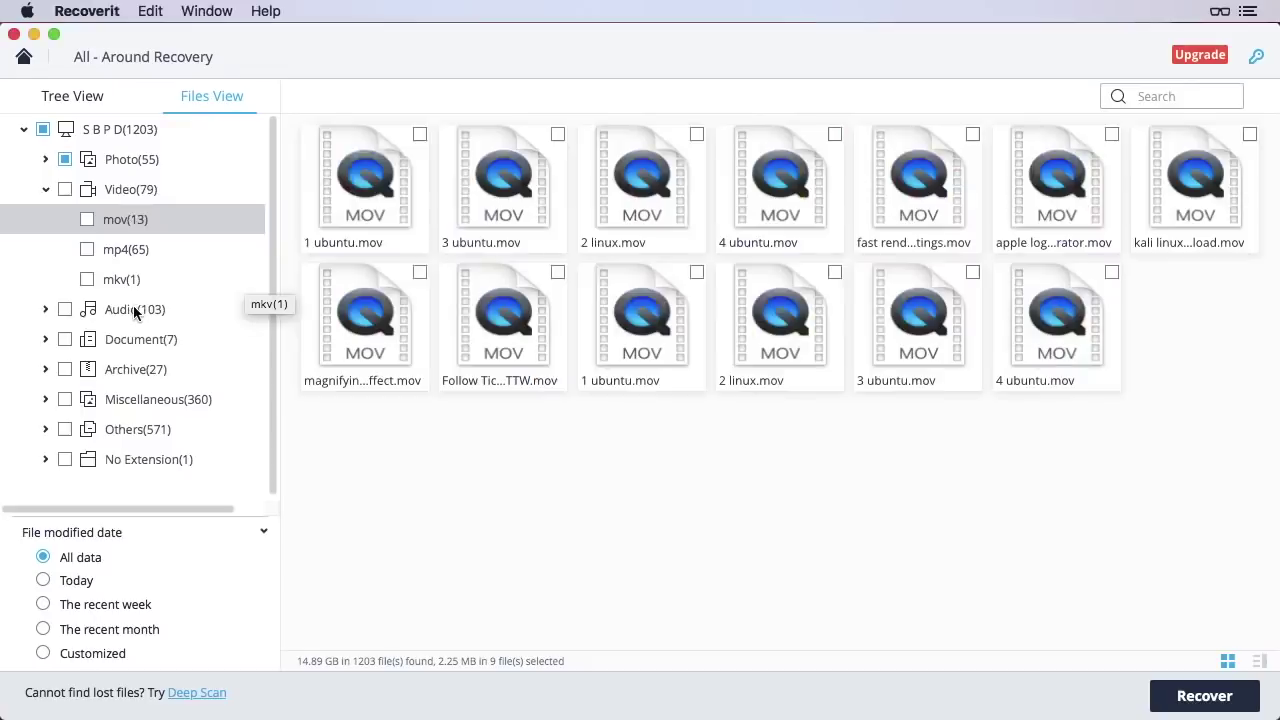
click(136, 312)
double_click(362, 187)
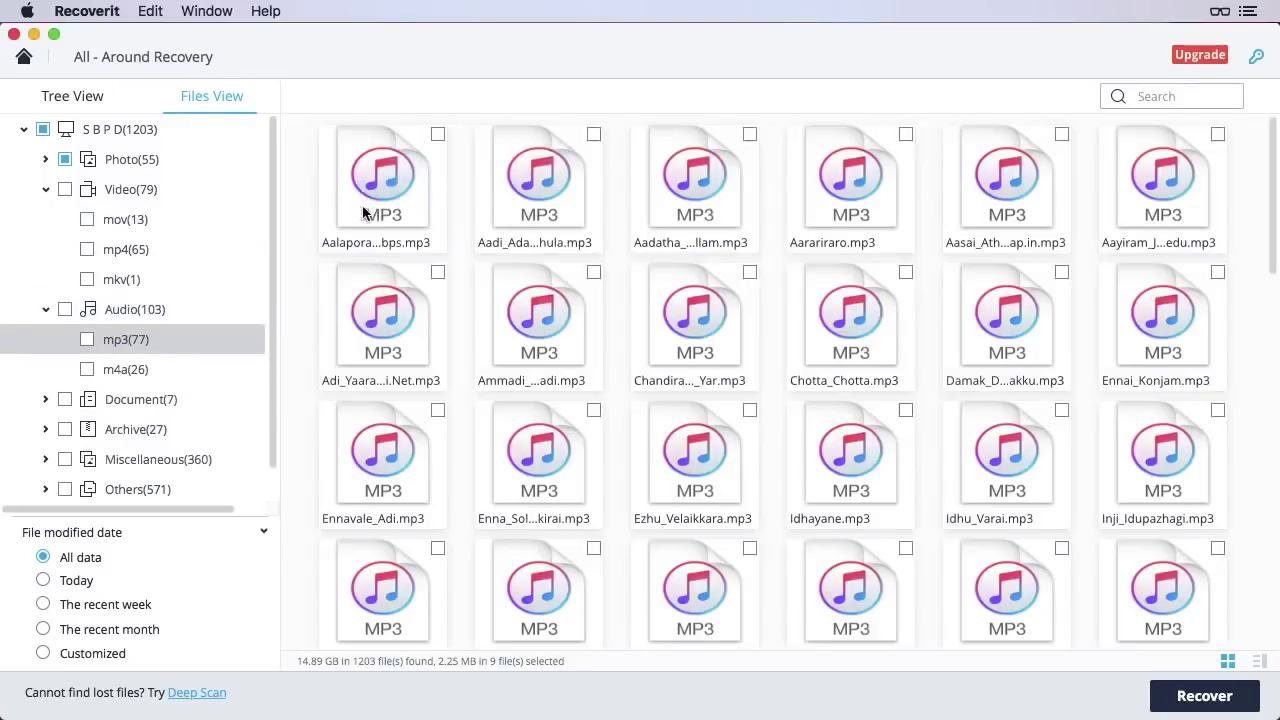
scroll(380, 262, down, 5)
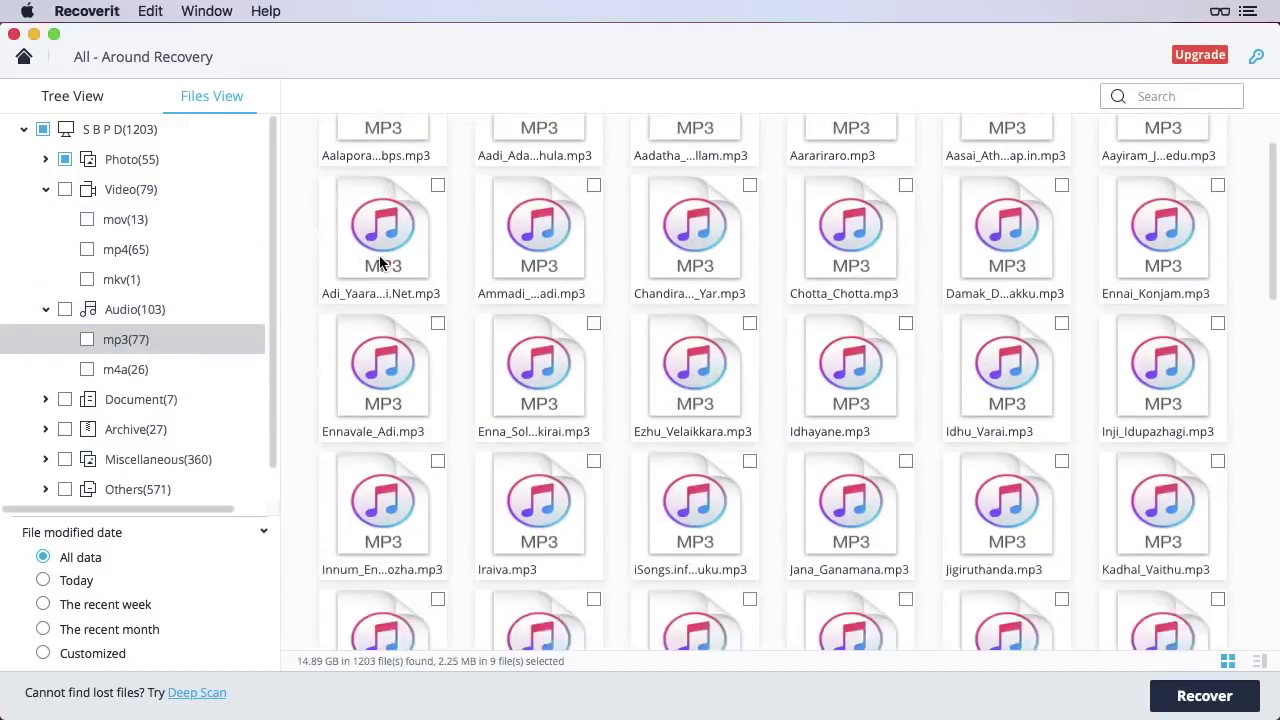
scroll(380, 262, up, 5)
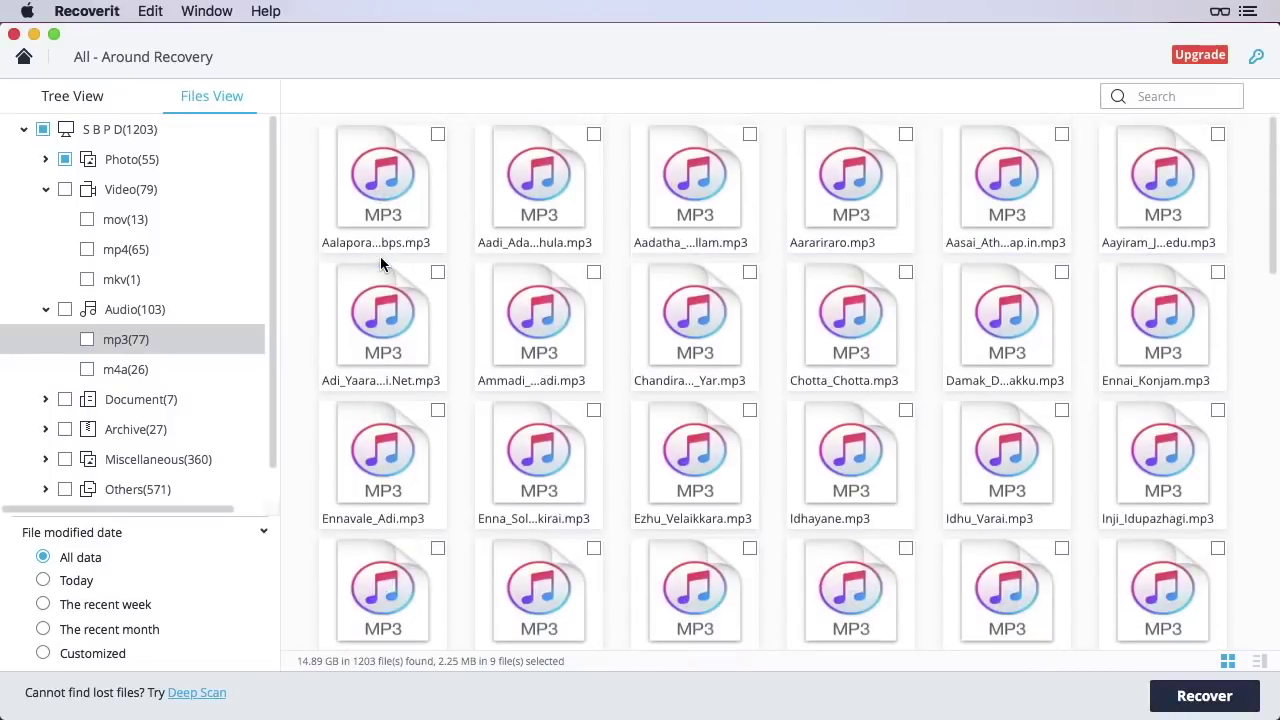
click(437, 136)
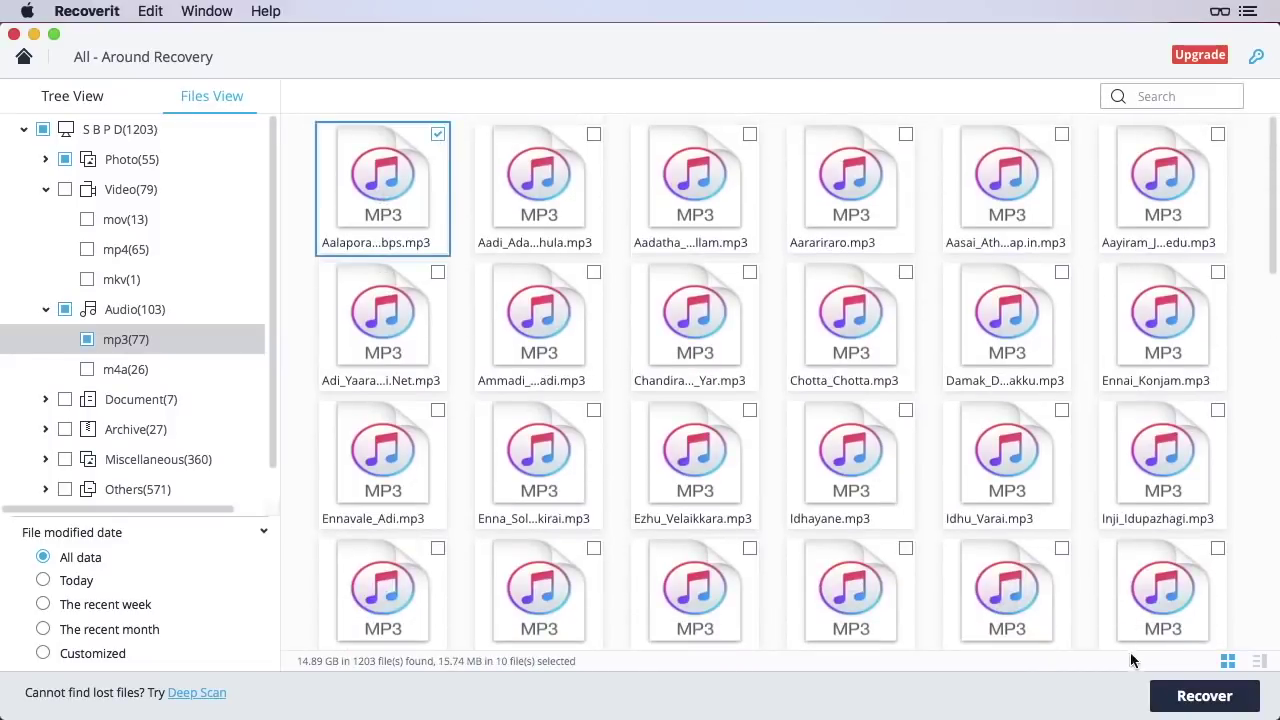
Recover the ticked MP3 with the free EVALUATE option, saving to Macintosh HD
click(1183, 700)
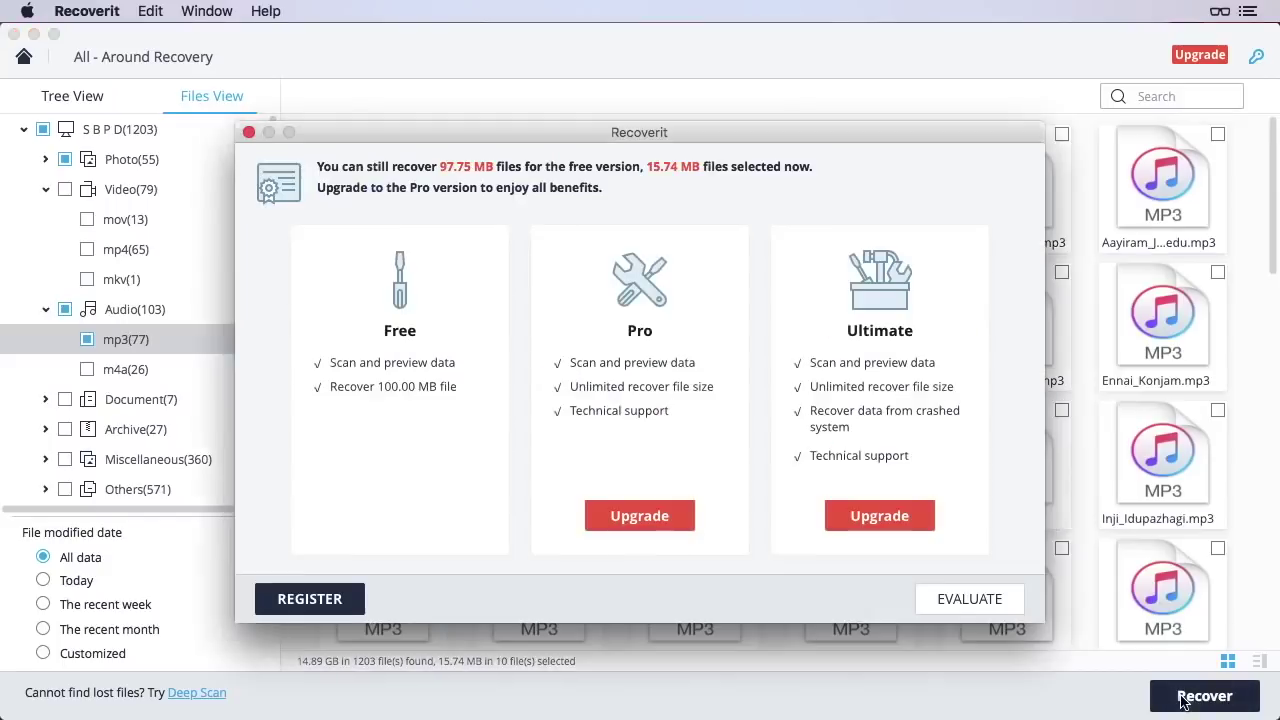
click(969, 599)
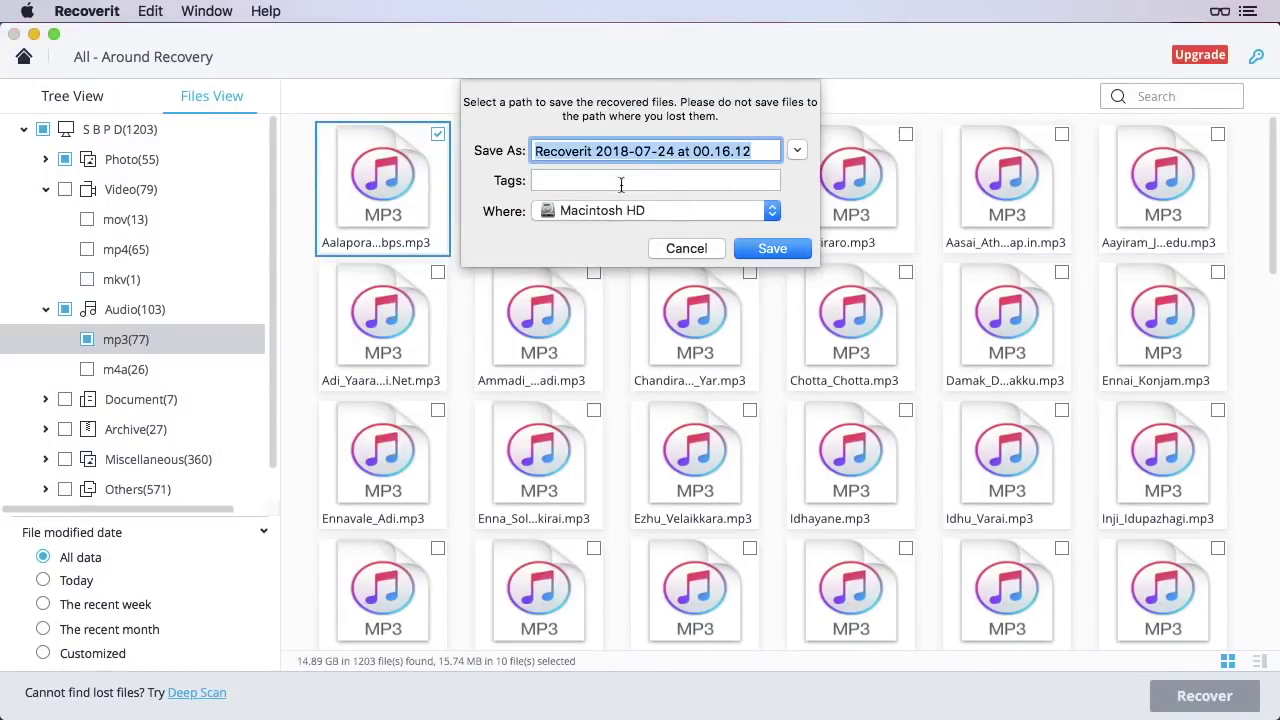
click(754, 256)
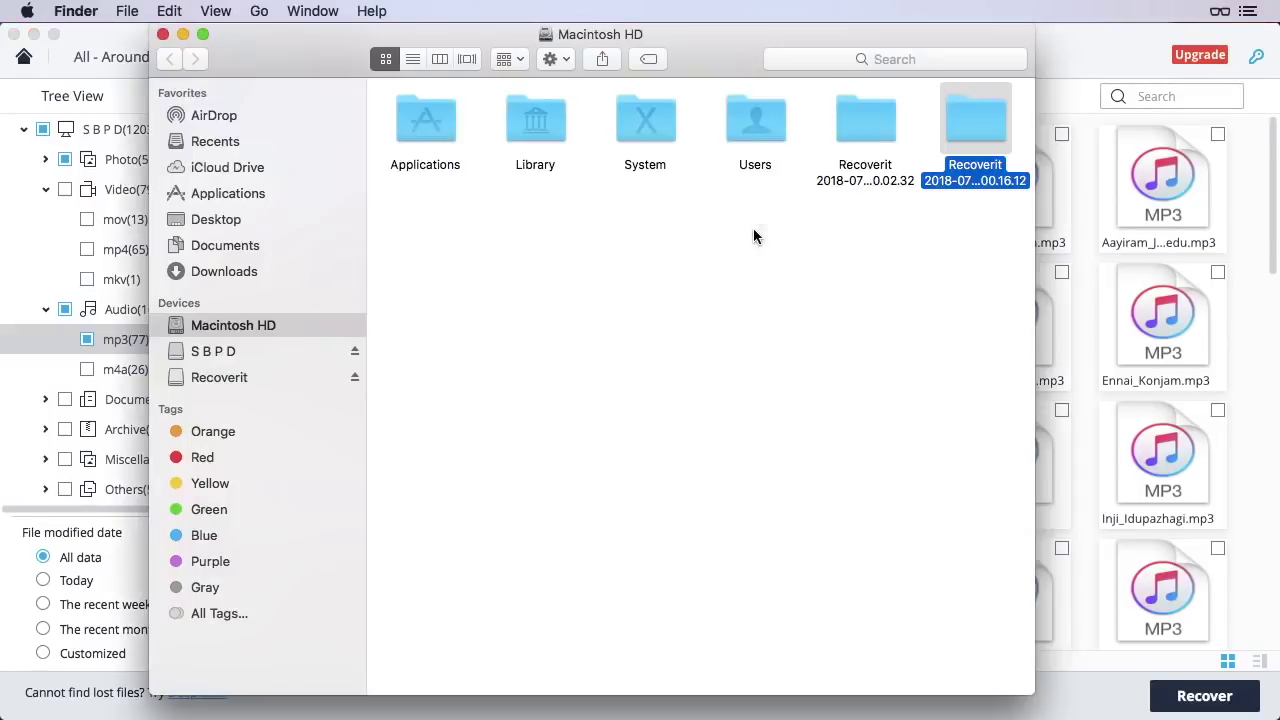
click(754, 230)
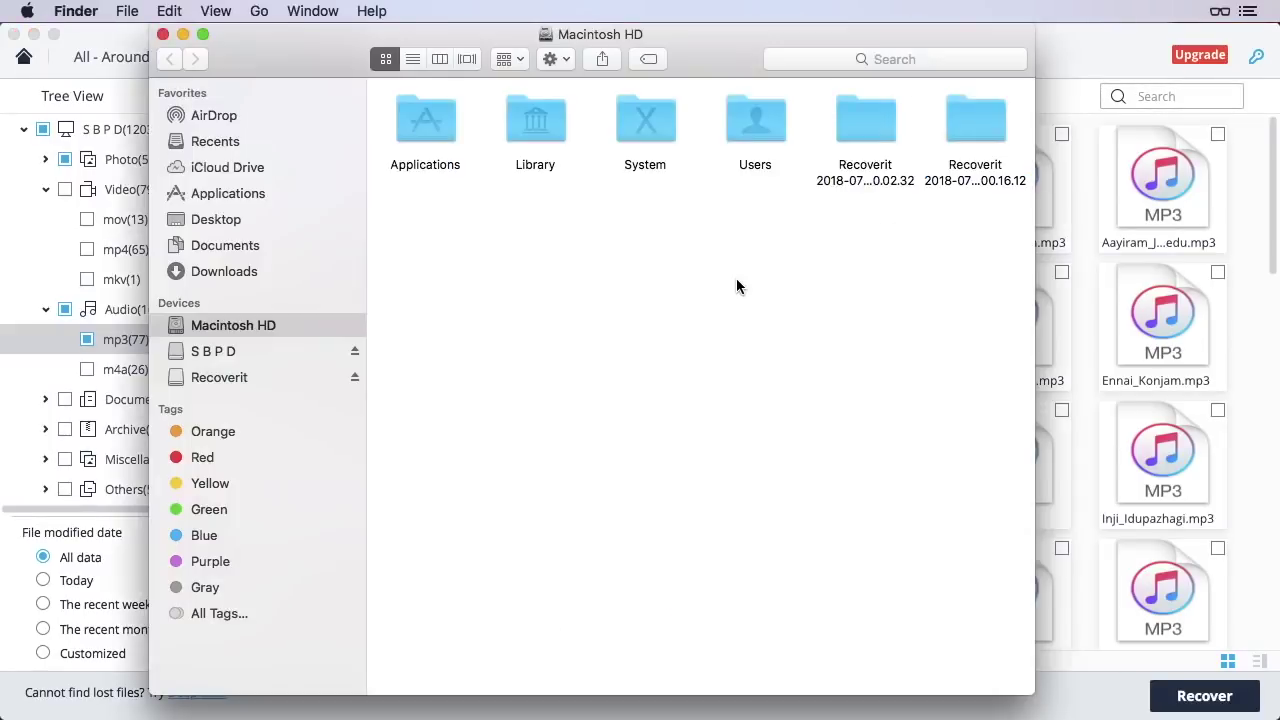
Browse Recoverit 00.16.12 > S B P D > Audio > mp3 and open the Aalaporaan MP3 in iTunes
double_click(981, 117)
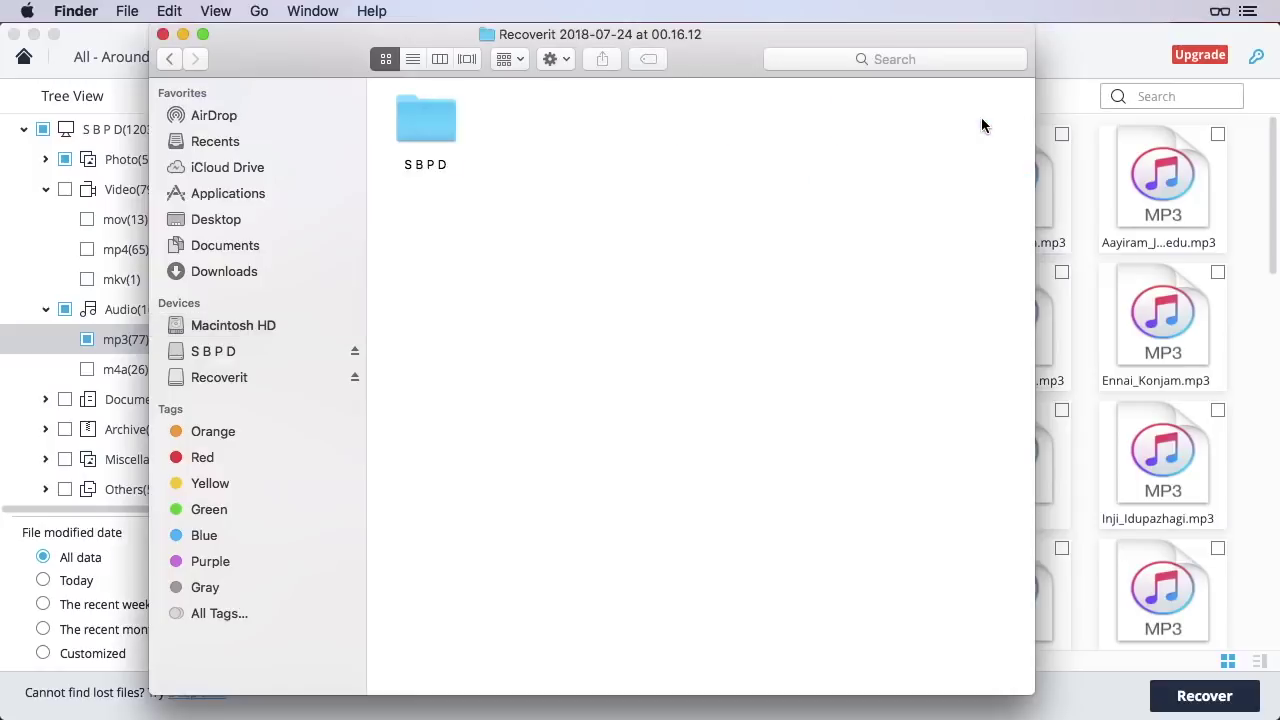
double_click(409, 116)
click(406, 130)
double_click(406, 130)
double_click(426, 130)
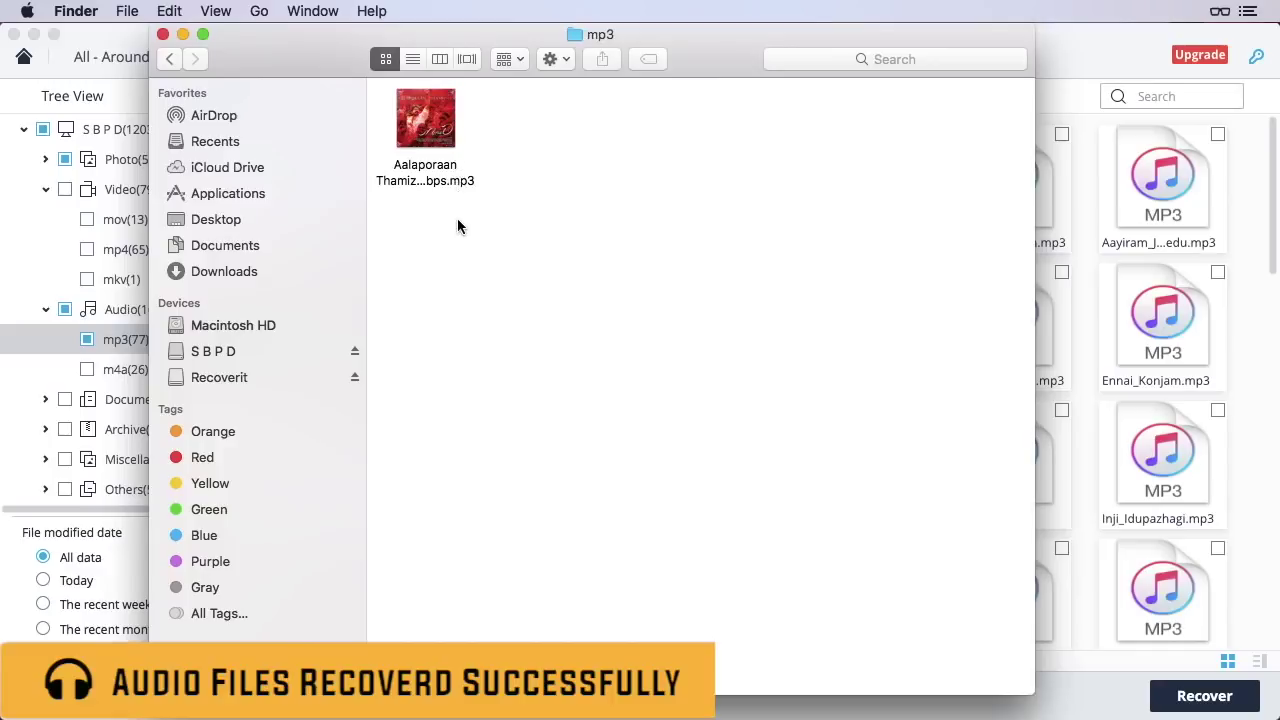
mouse_move(418, 145)
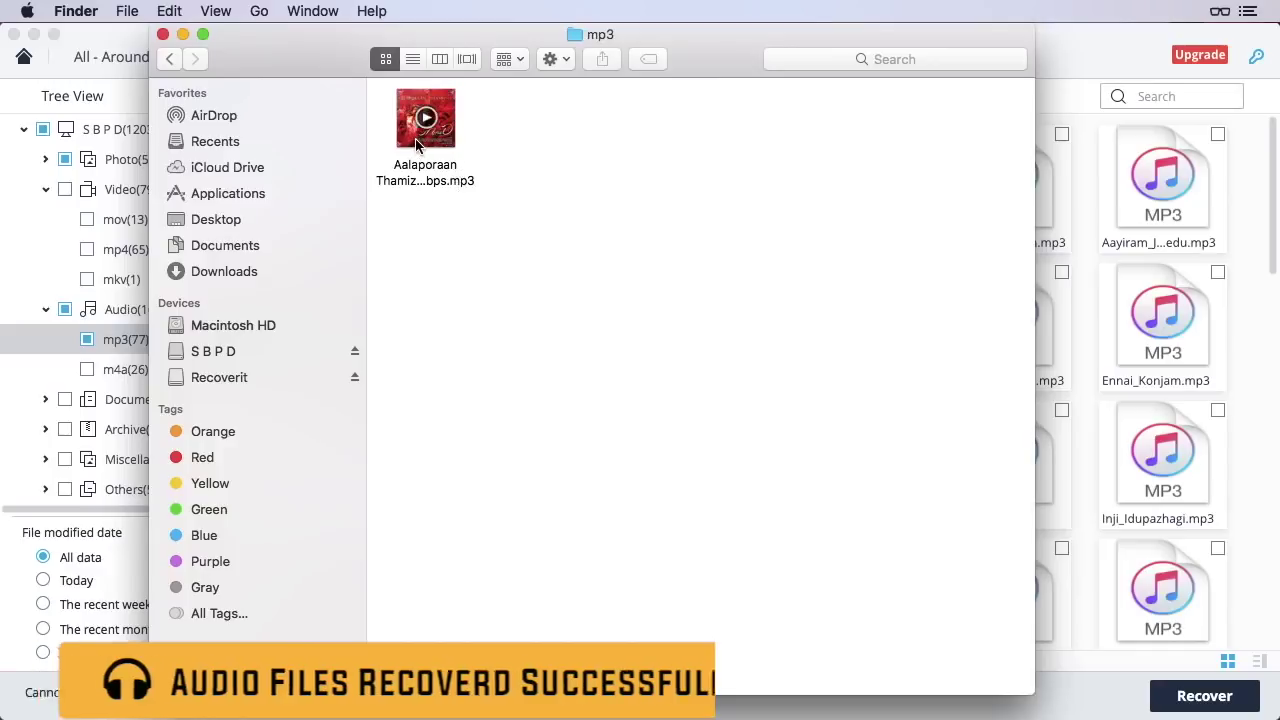
click(446, 148)
double_click(441, 146)
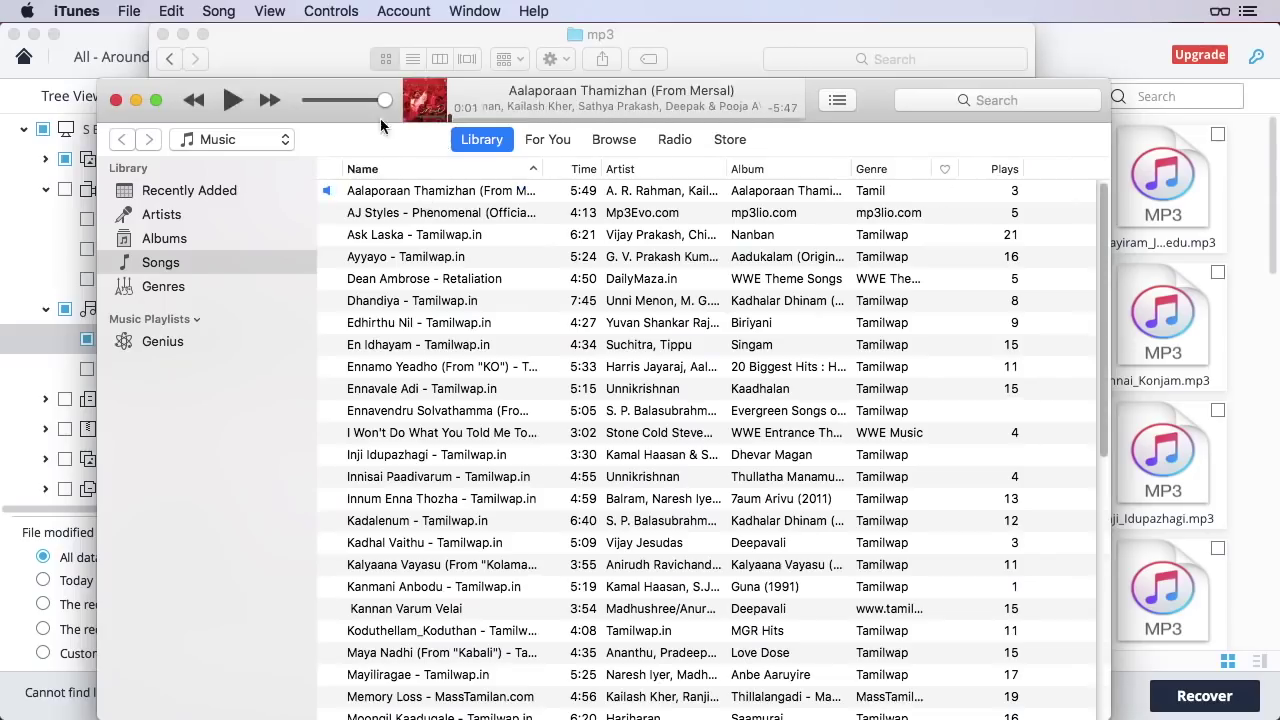
Play the recovered Aalaporaan Thamizhan song in iTunes and skip ahead along the progress bar
click(240, 104)
click(497, 118)
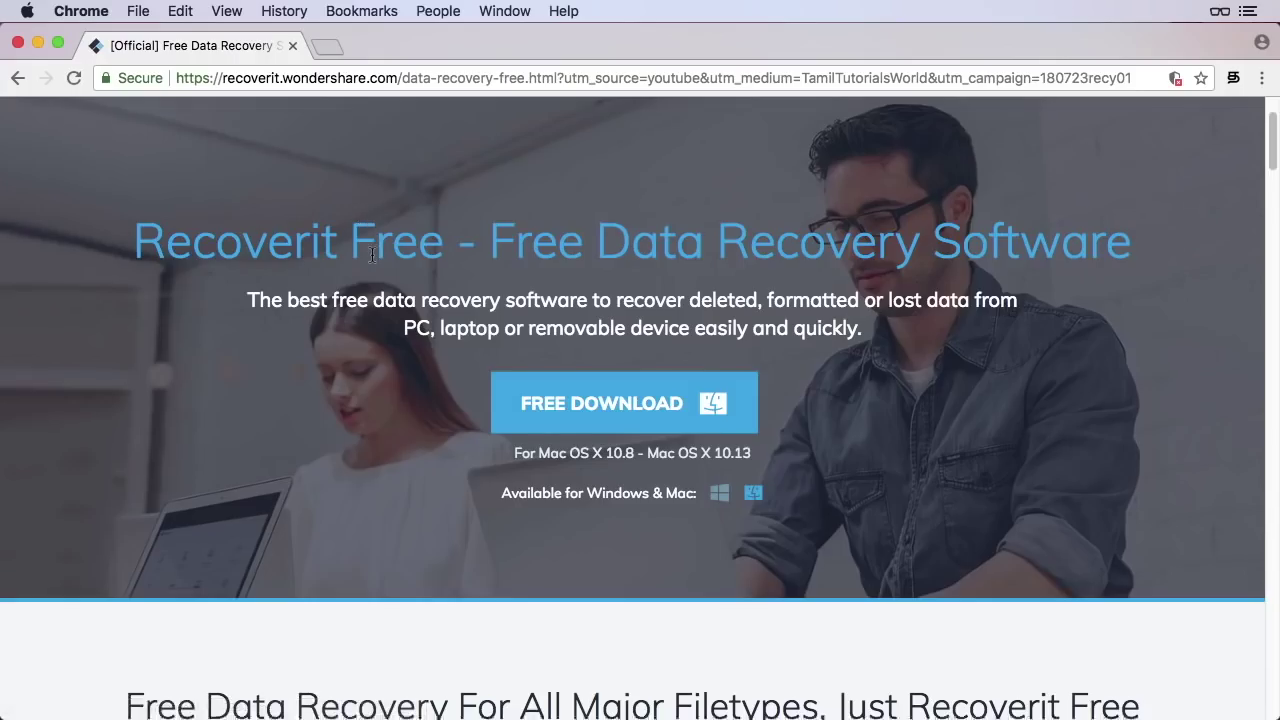
scroll(370, 253, down, 5)
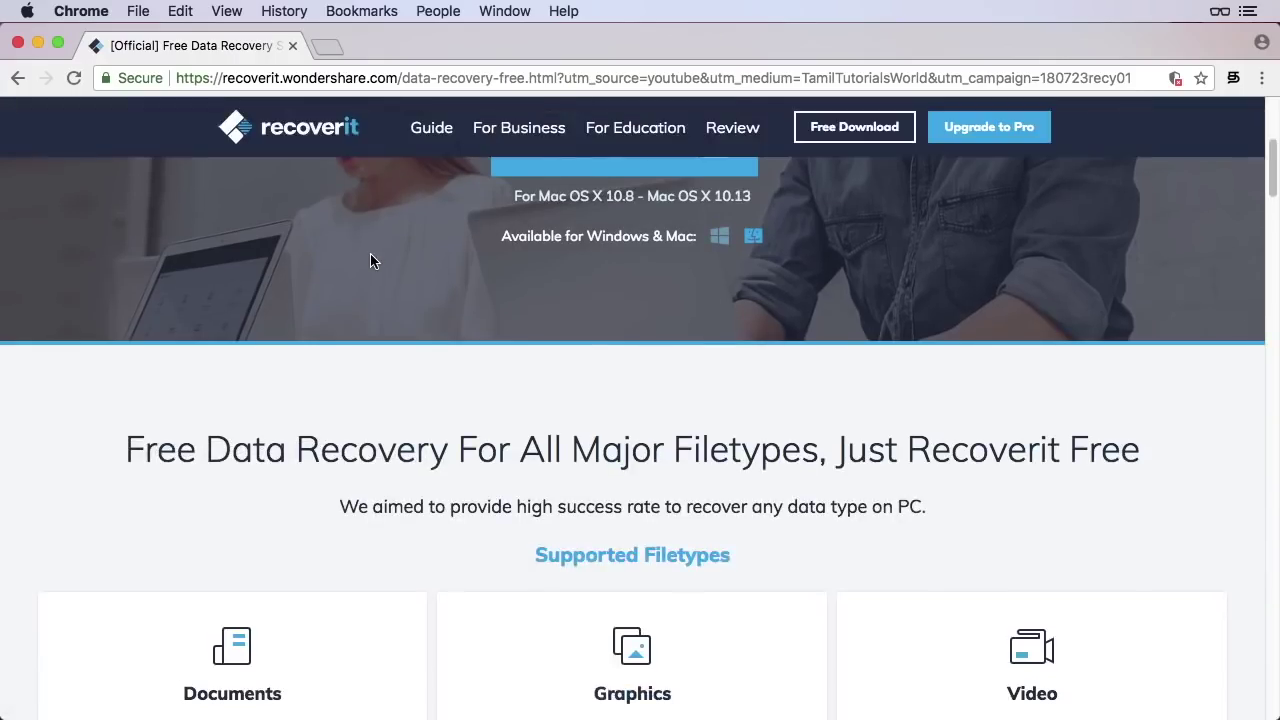
scroll(371, 258, down, 3)
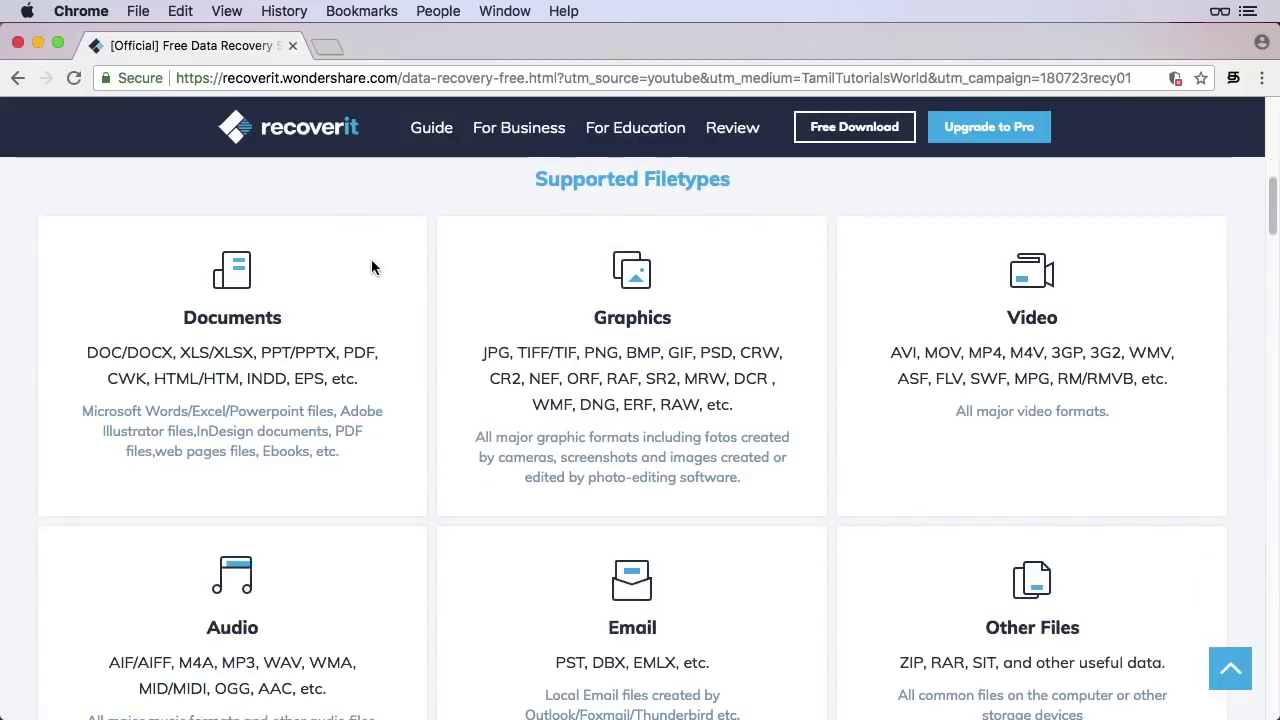